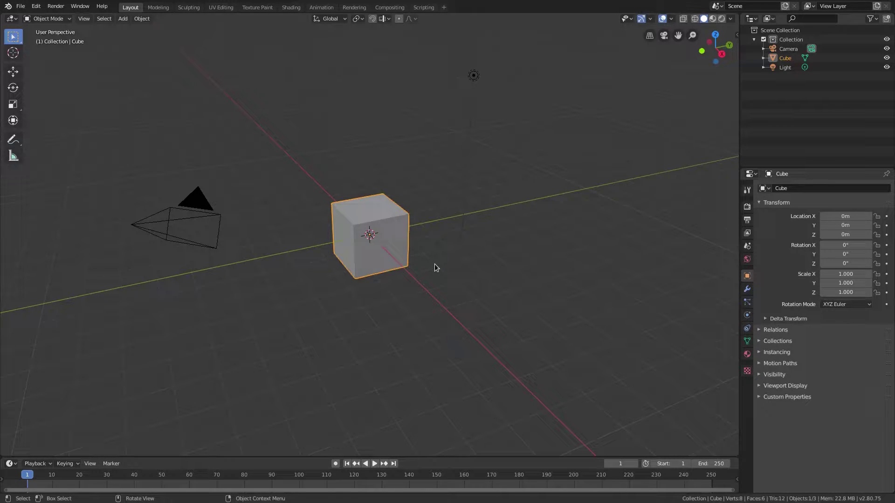
scroll(436, 264, "up", 3)
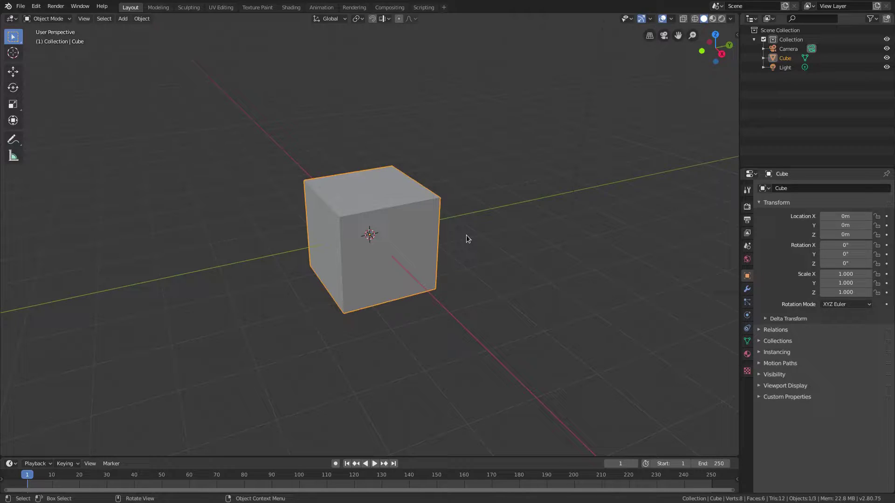
scroll(466, 235, "down", 4)
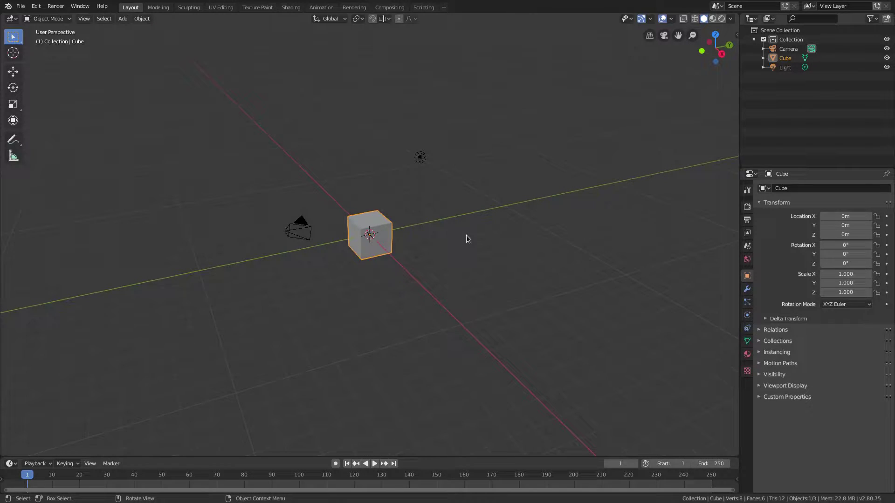
scroll(466, 235, "up", 3)
scroll(466, 239, "down", 1)
scroll(466, 238, "up", 4)
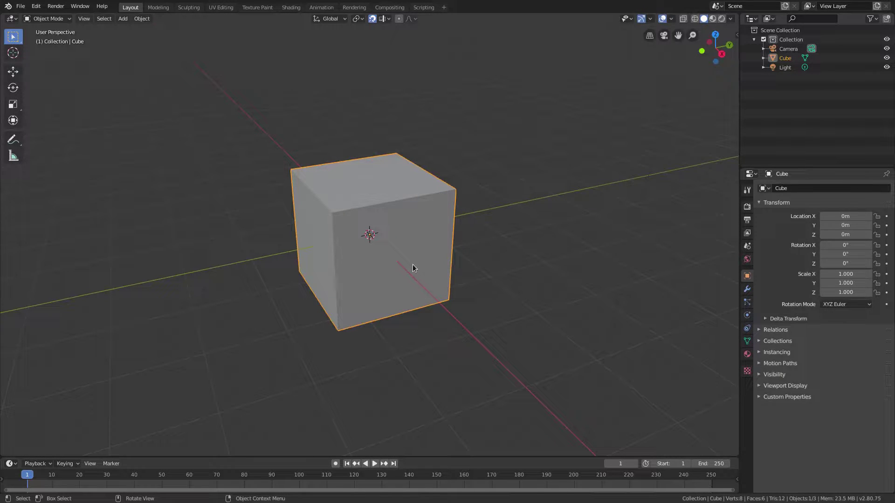
Try moving the cube in 1 m snapping increments along the X and Y axes.
middle_click_drag(384, 116, 436, 186)
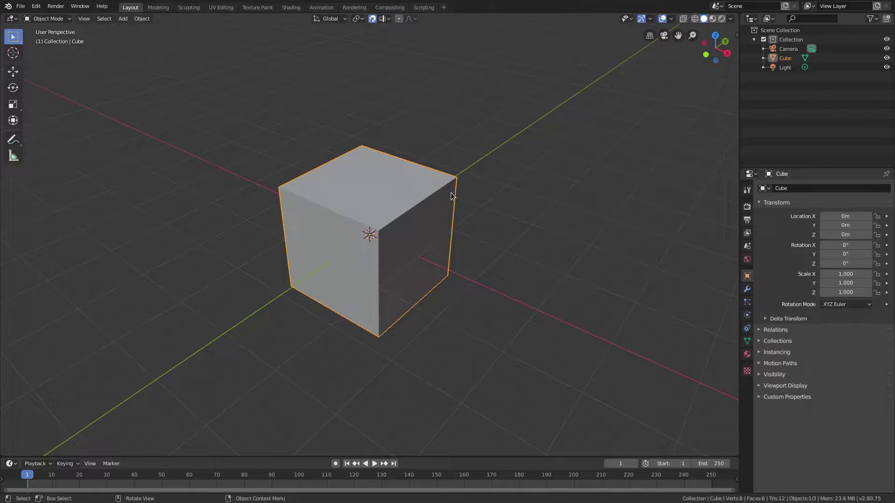
key("g")
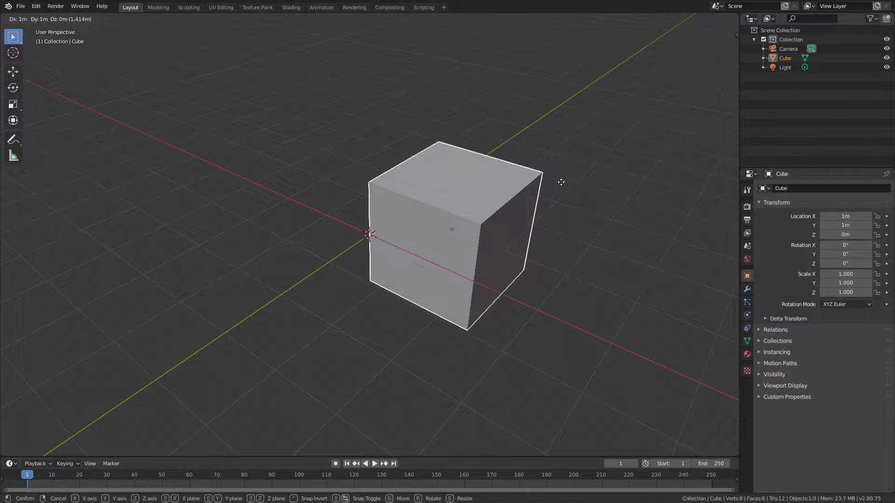
right_click(585, 343)
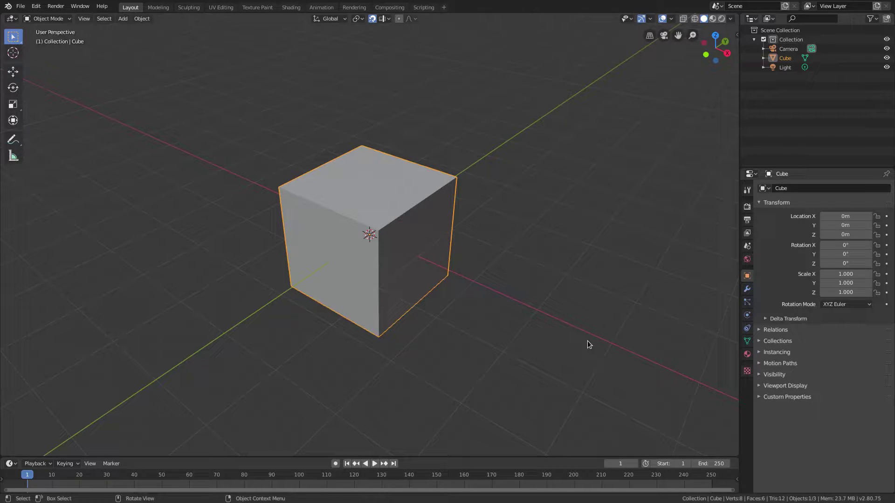
Try rotating the cube freely and about the global X axis while snapping is enabled.
key("r")
right_click(535, 233)
key("r")
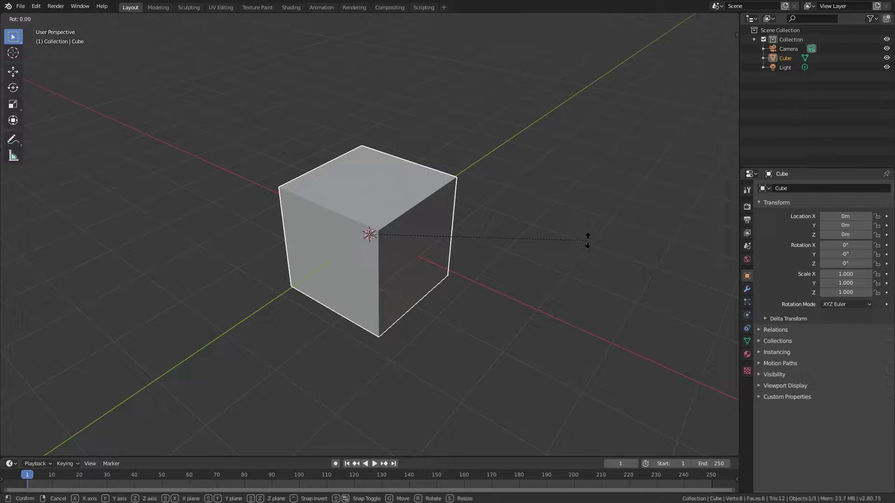
key("x")
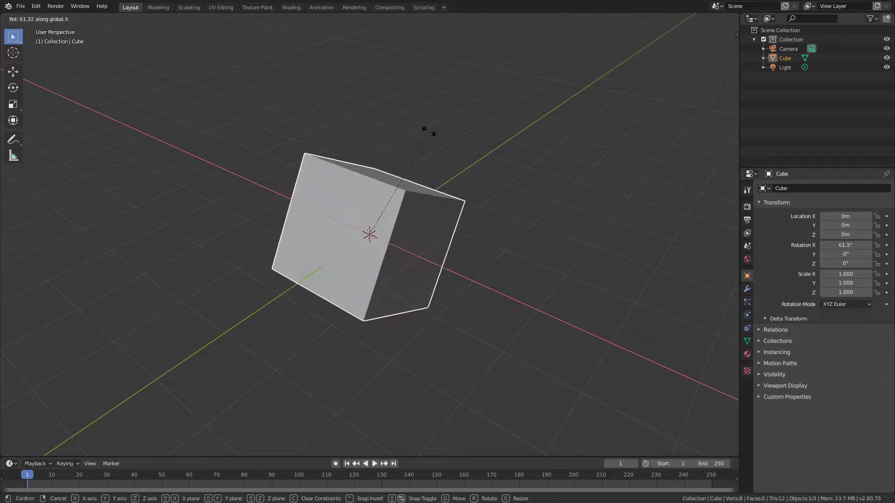
right_click(591, 305)
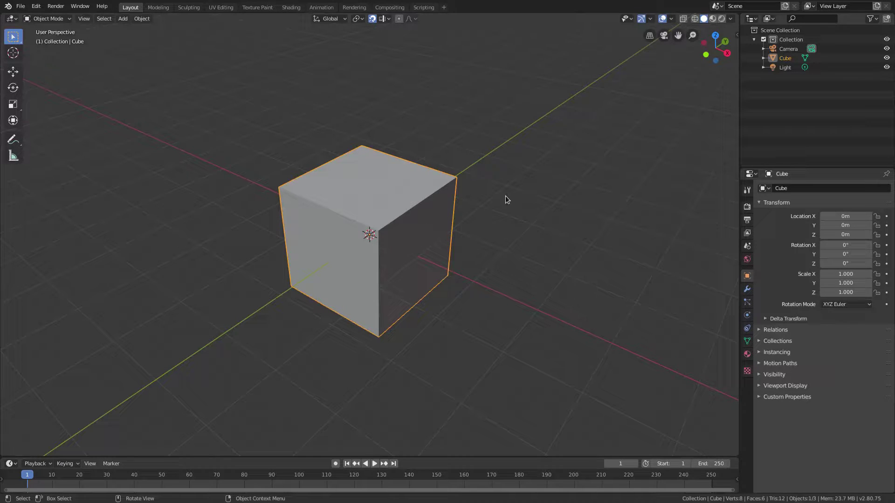
Try moving the cube with Increment snapping, placing it at -2 m on the X axis, and undo that move.
left_click(386, 19)
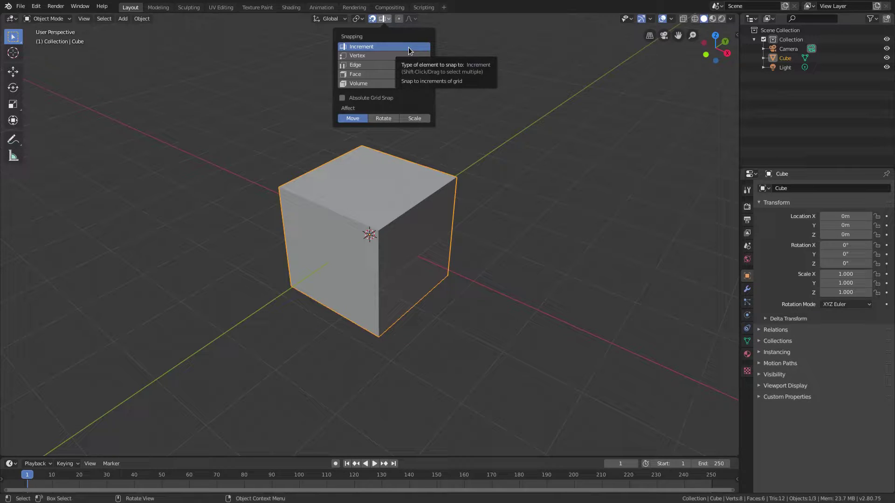
key("g")
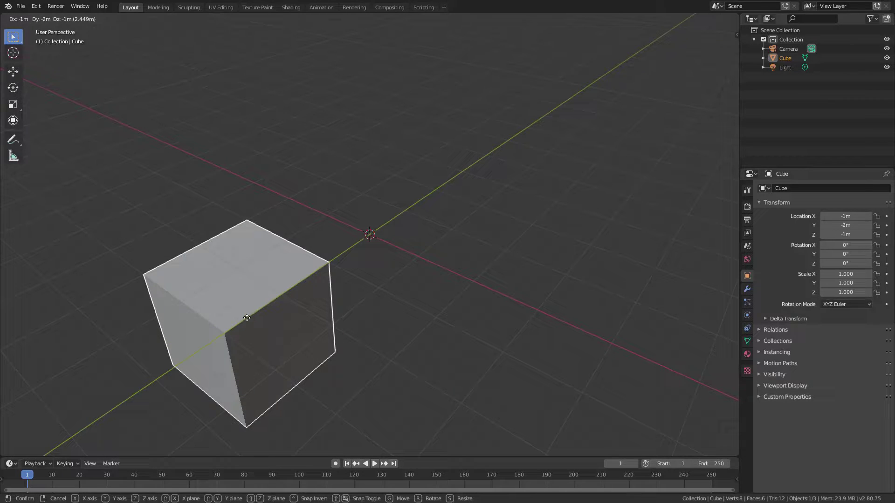
right_click(405, 248)
middle_click_drag(426, 256, 465, 252)
key("g")
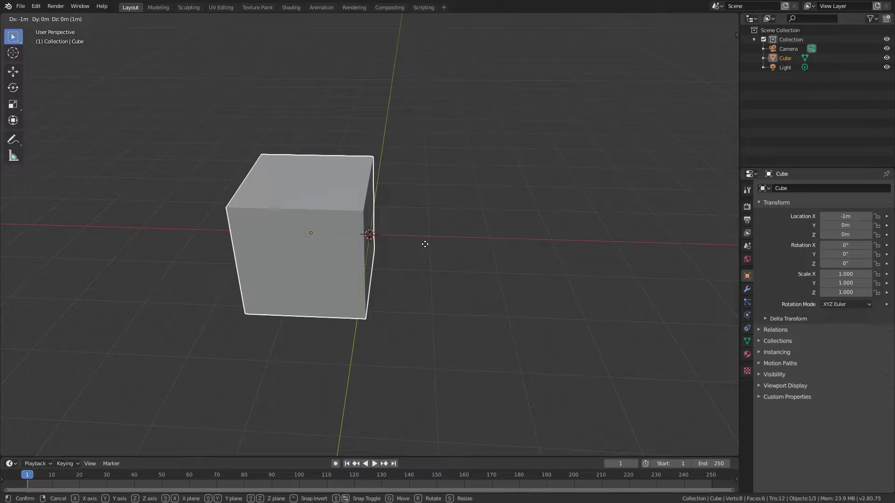
left_click(429, 350)
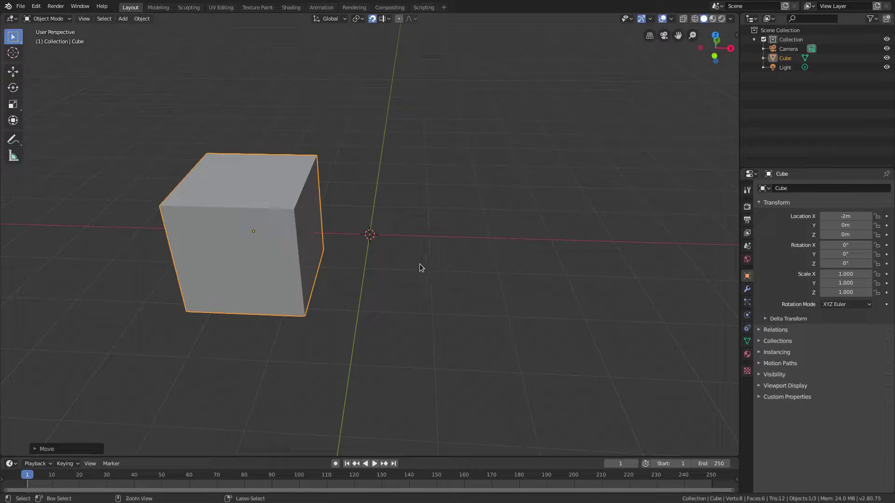
key("ctrl+z")
Switch the snapping type through Vertex, Edge, Face and Volume, and return it to Increment.
left_click(386, 18)
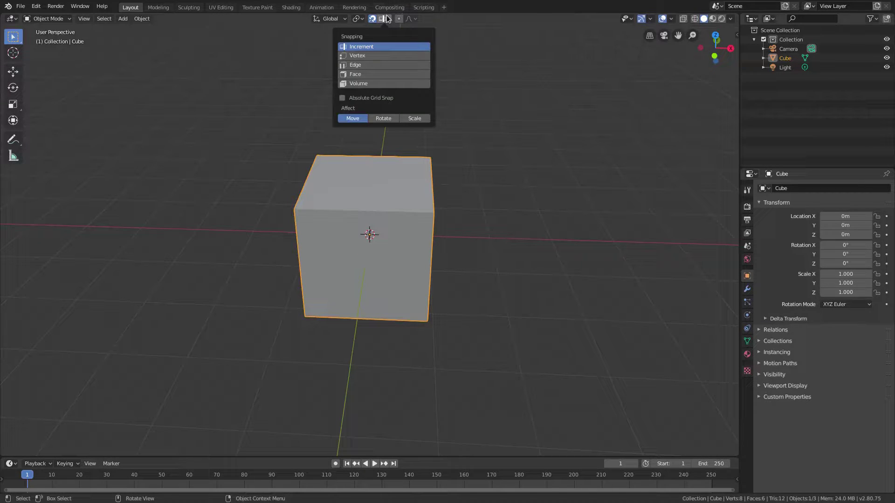
left_click(368, 55)
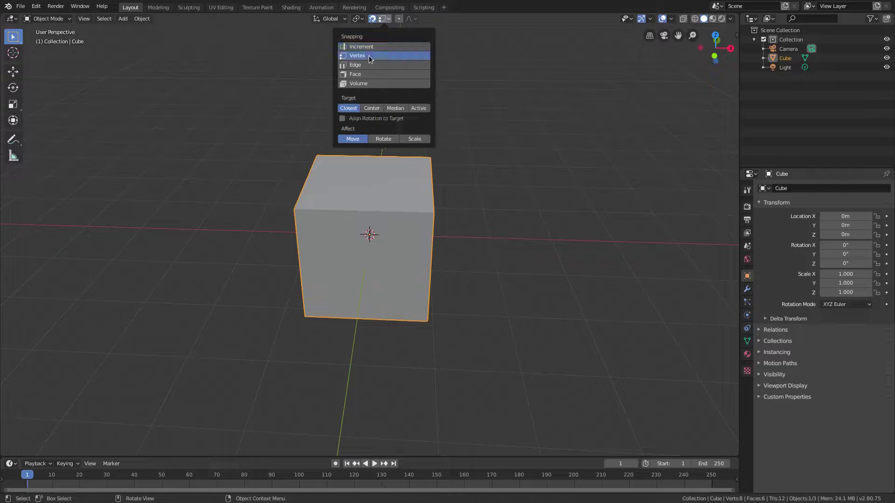
left_click(373, 65)
left_click(375, 74)
left_click(374, 83)
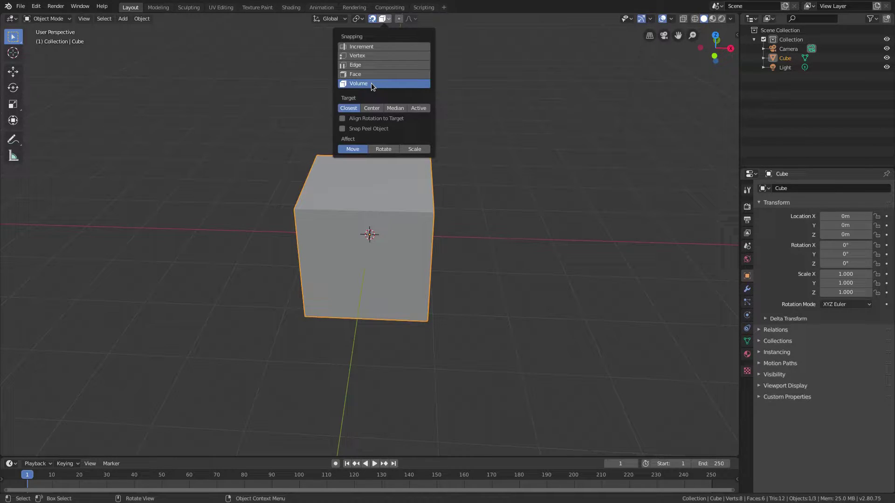
left_click(372, 47)
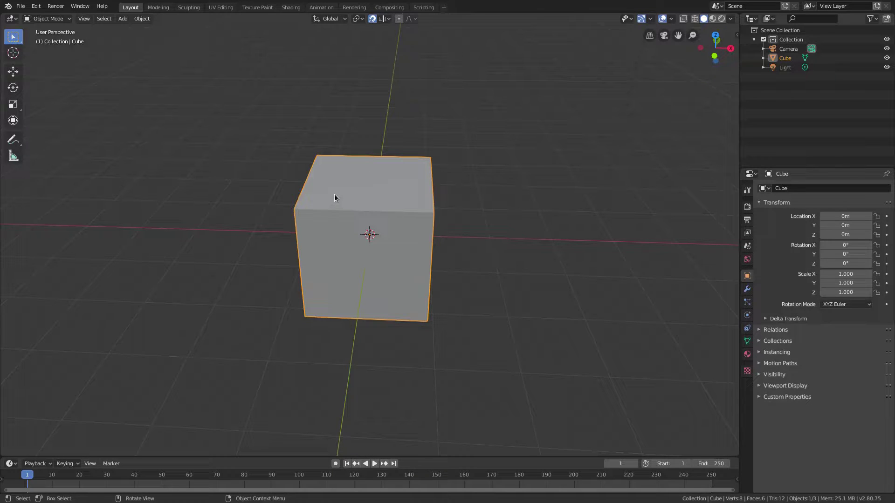
Duplicate the cube and place the copy at X 3 m, Y 1 m, Z 2 m, leaving the copy selected.
middle_click_drag(351, 195, 334, 248)
key("shift+d")
left_click(518, 166)
middle_click_drag(518, 166, 440, 259)
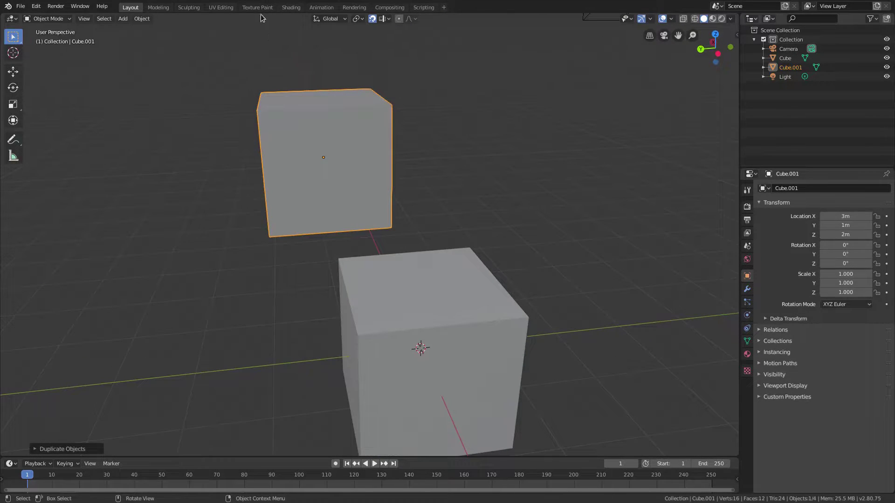
left_click(448, 338)
left_click(381, 153)
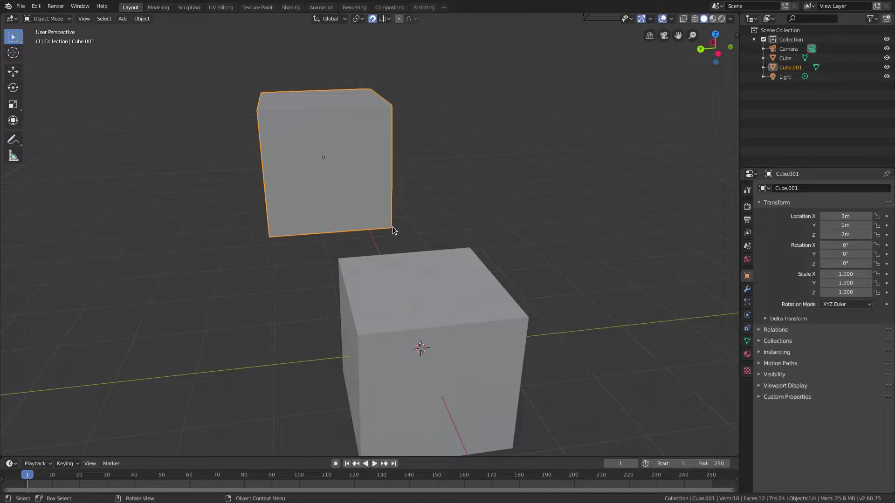
Set the snapping type to Vertex and move the original cube to X 1 m, Y 1 m, Z 0 m, its upper corner meeting the copy's lower corner.
scroll(393, 228, "up", 2)
middle_click_drag(400, 220, 252, 235)
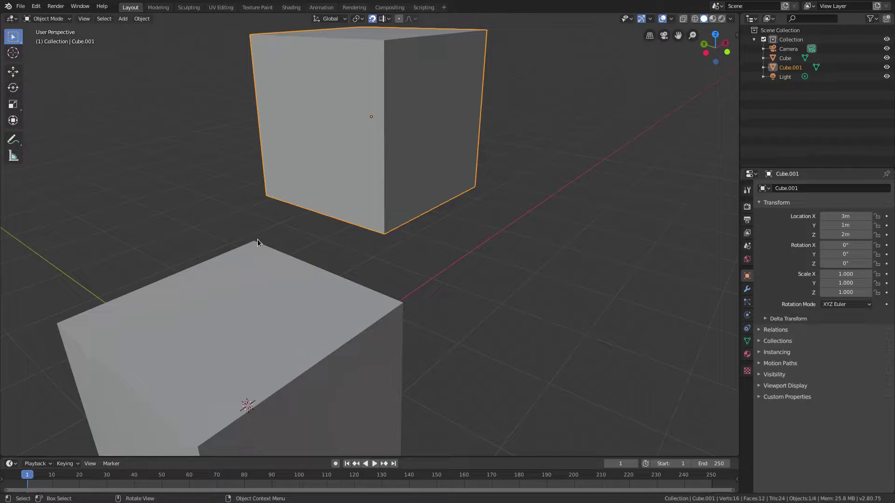
left_click(387, 18)
left_click(358, 56)
scroll(284, 259, "down", 3)
left_click(284, 260)
middle_click_drag(285, 262, 245, 260)
key("g")
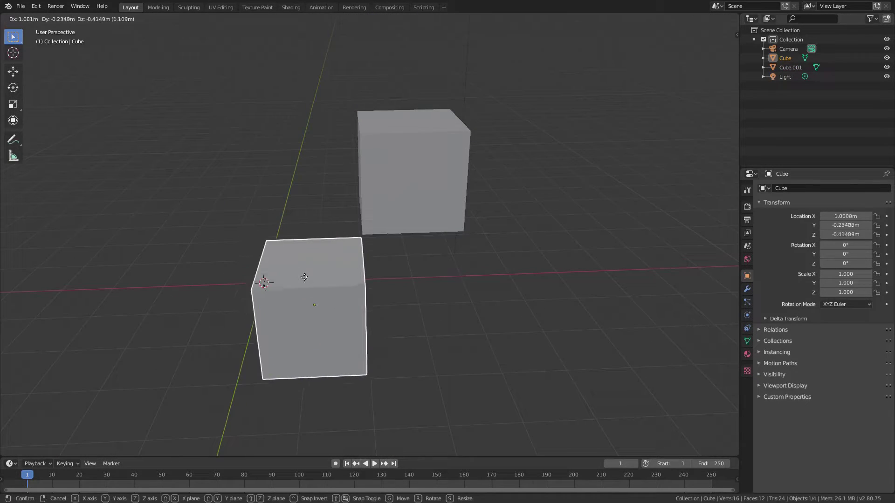
left_click(359, 234)
Try vertex-snapping the original cube flush beside the copy by moving it 2 m along Z, and undo that move.
mouse_move(360, 233)
middle_mouse_down()
mouse_move(429, 244)
mouse_move(346, 240)
middle_mouse_up()
key("g")
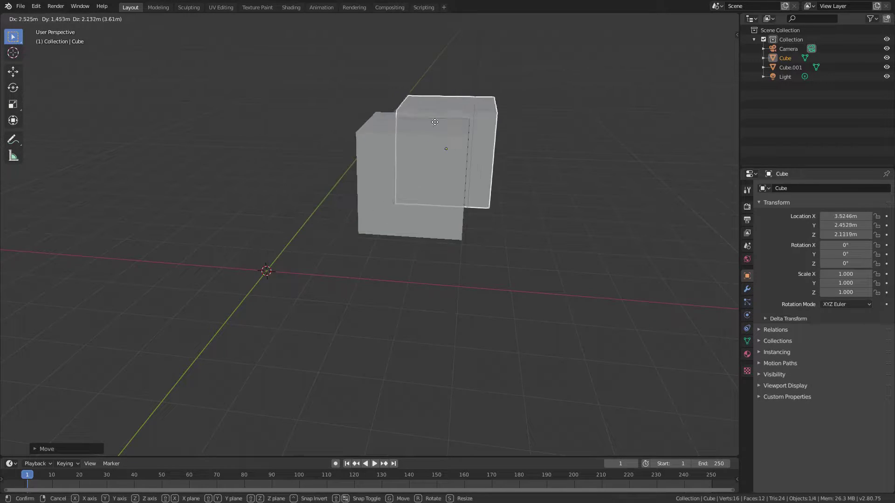
right_click(488, 187)
middle_click_drag(487, 188, 435, 179)
key("g")
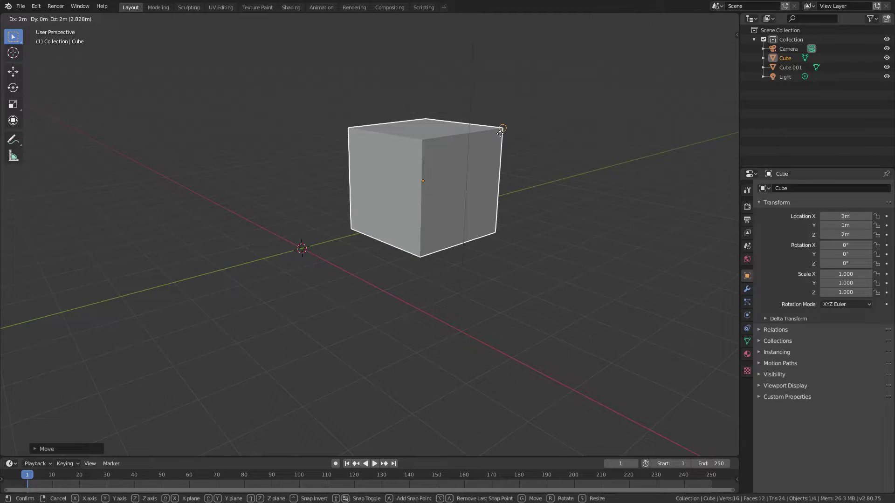
left_click(351, 135)
middle_click_drag(351, 135, 359, 153)
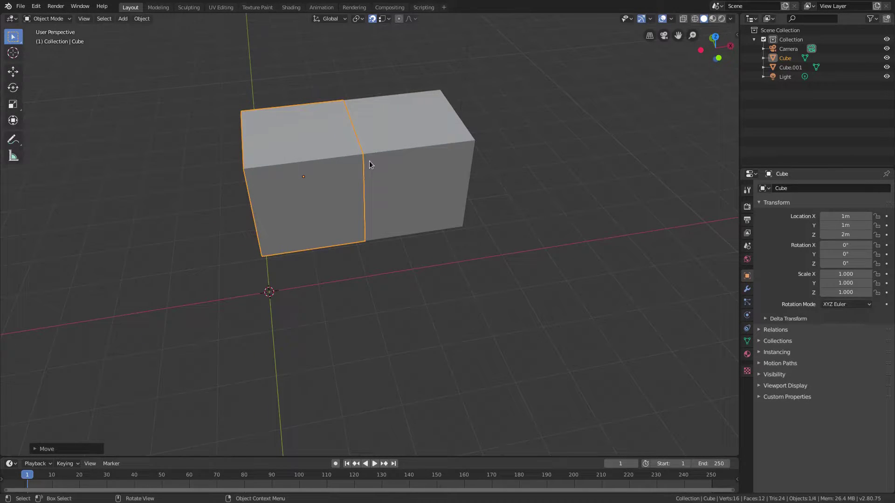
key("ctrl+z")
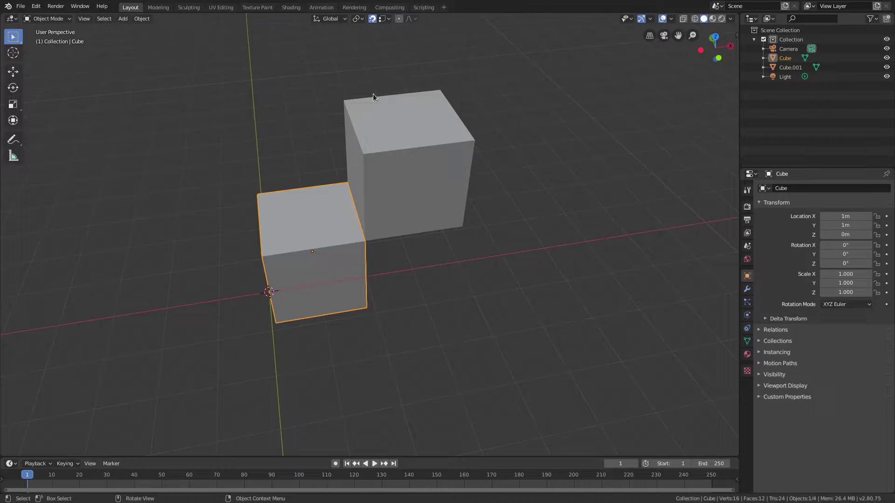
Set the snapping type to Edge and try sliding the original cube along the copy's lower edge.
left_click(382, 19)
left_click(365, 64)
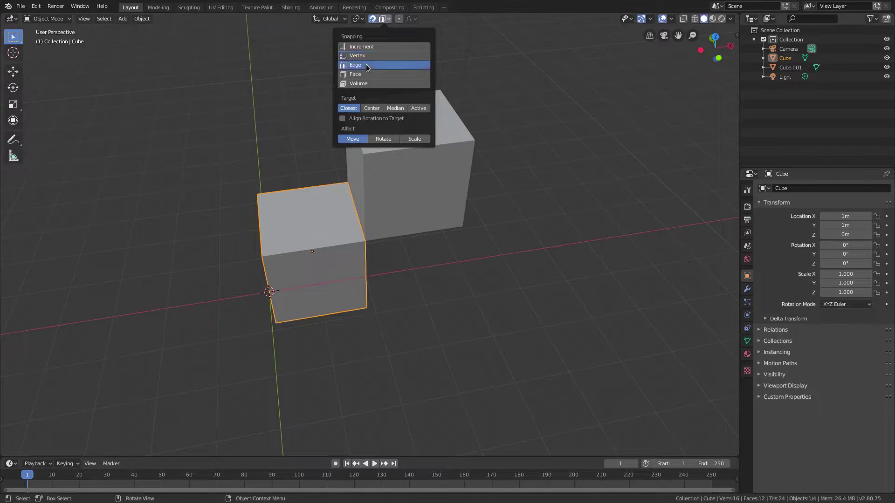
middle_click_drag(482, 166, 353, 253)
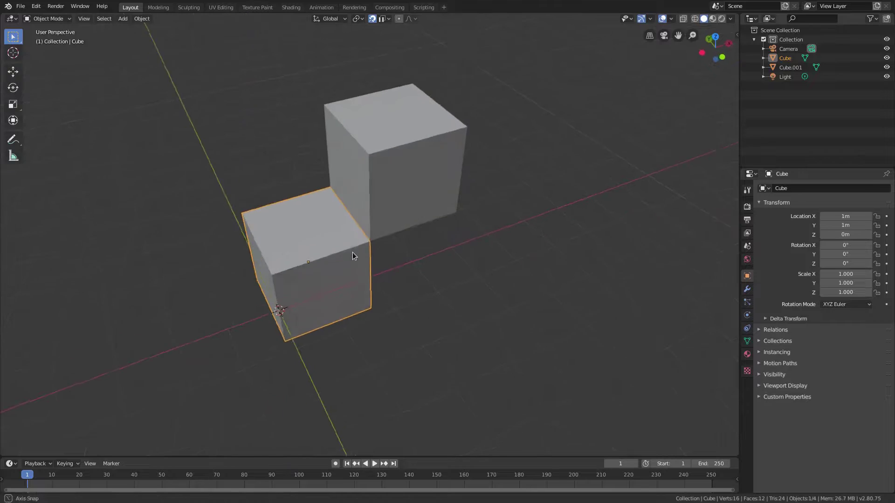
key("g")
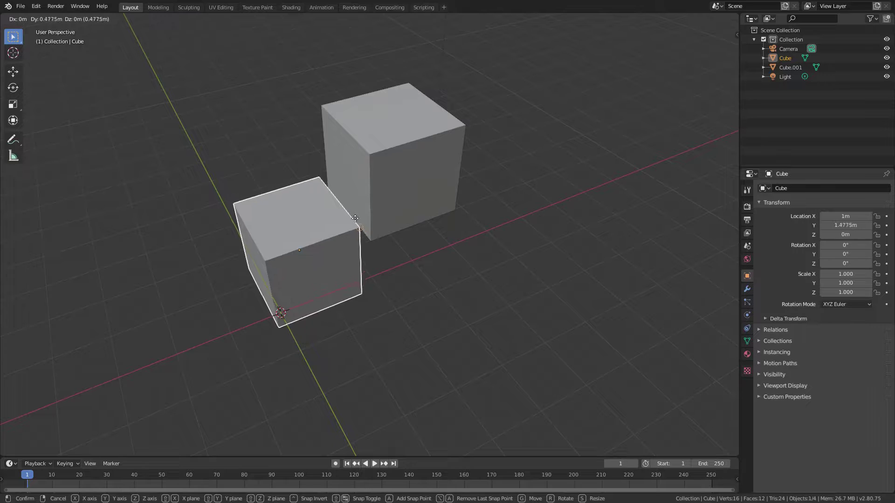
right_click(341, 214)
Set the snapping type to Face and try moving the original cube across the copy's side and top faces.
middle_click_drag(340, 210, 455, 250)
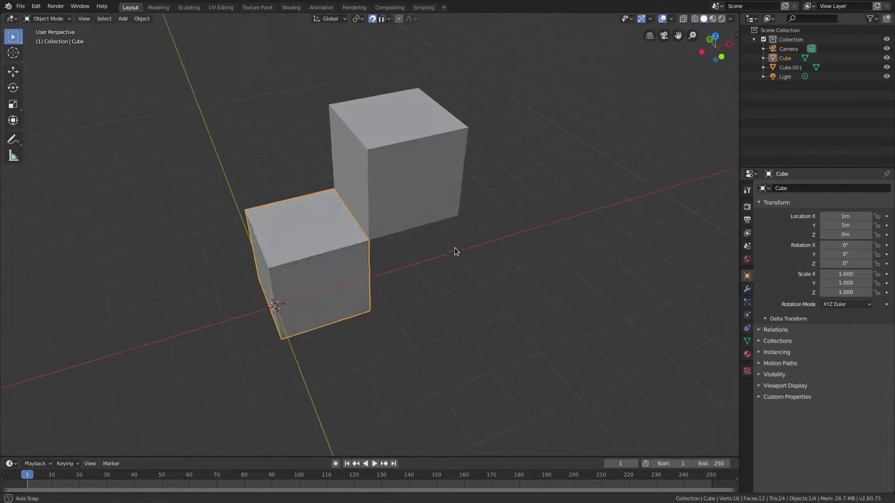
left_click(388, 18)
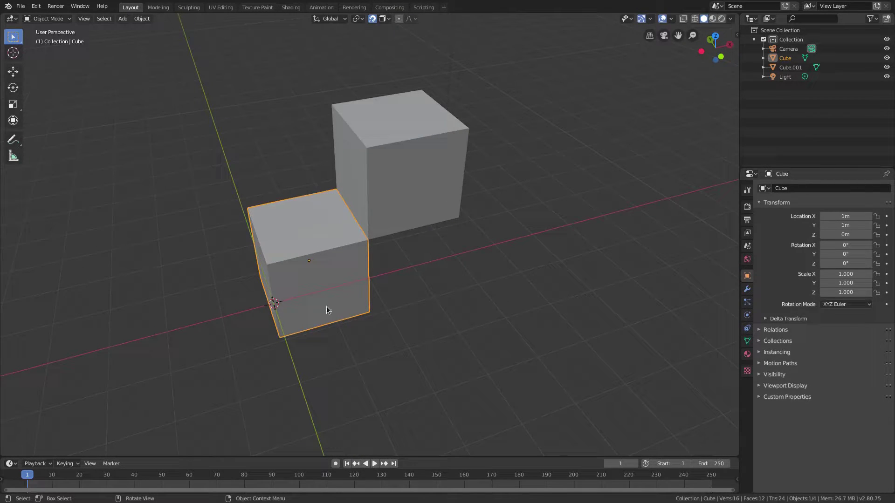
key("g")
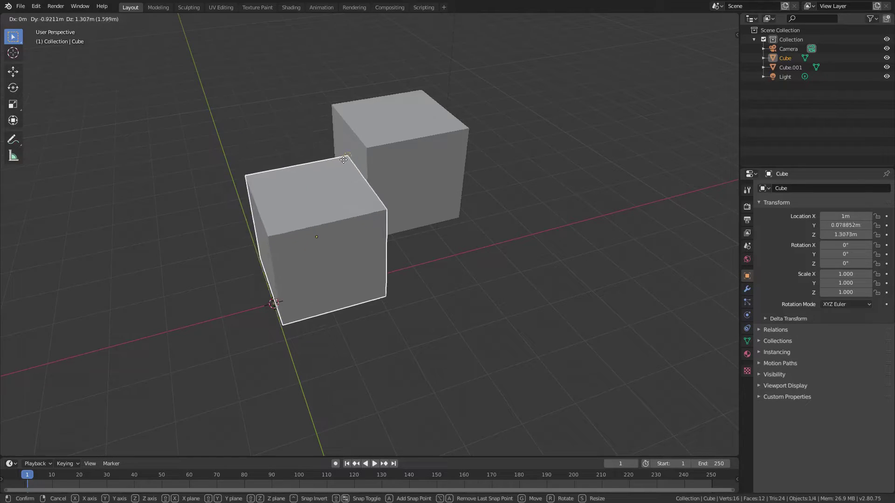
key("ctrl")
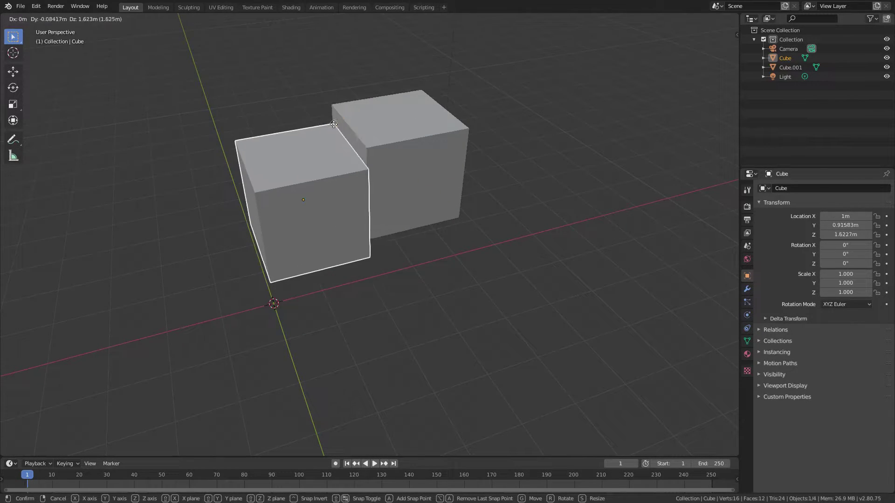
right_click(518, 162)
middle_click_drag(541, 163, 471, 180)
key("g")
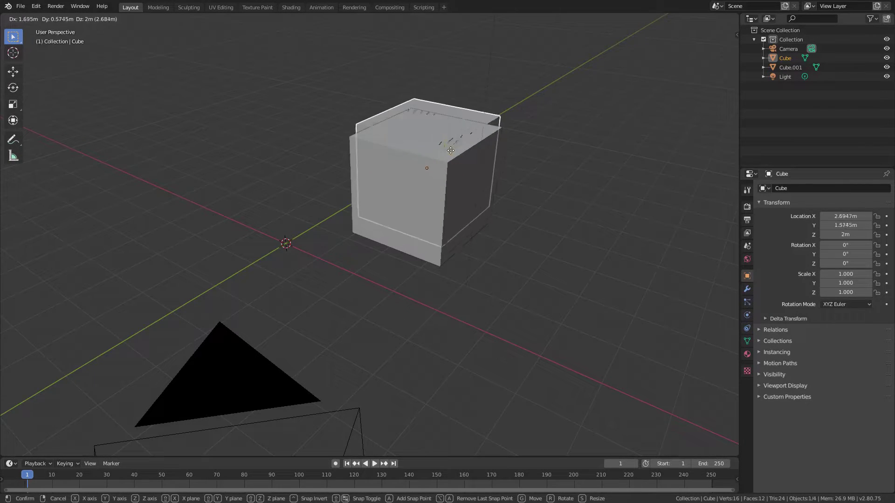
key("Escape")
Set the snapping type to Volume and try moving the original cube into the copy's volume.
left_click(381, 20)
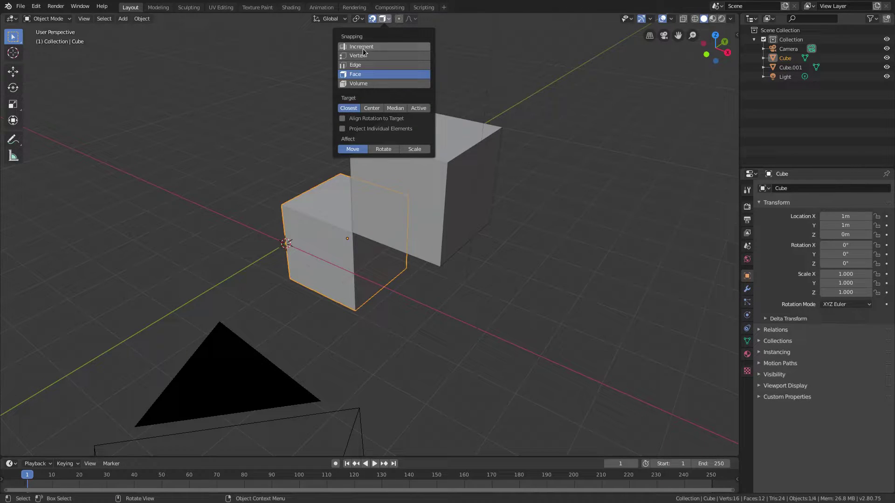
left_click(404, 84)
middle_click_drag(327, 219, 354, 220)
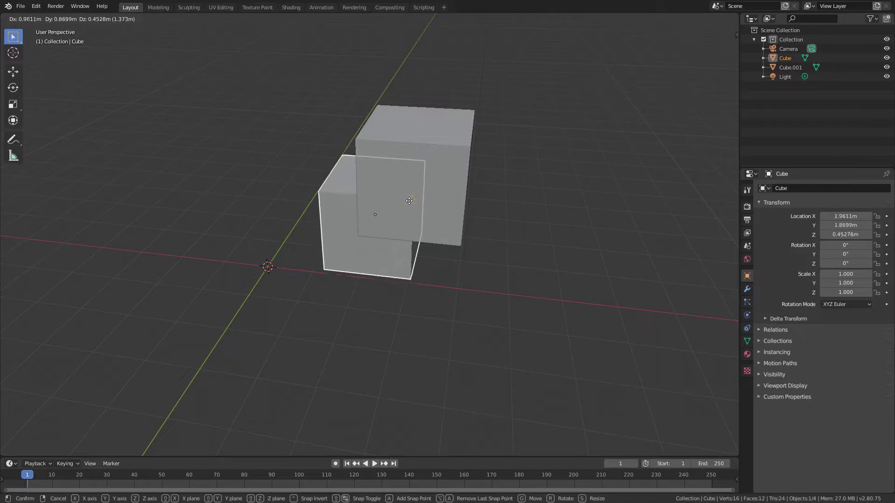
key("Escape")
middle_click_drag(402, 155, 475, 167)
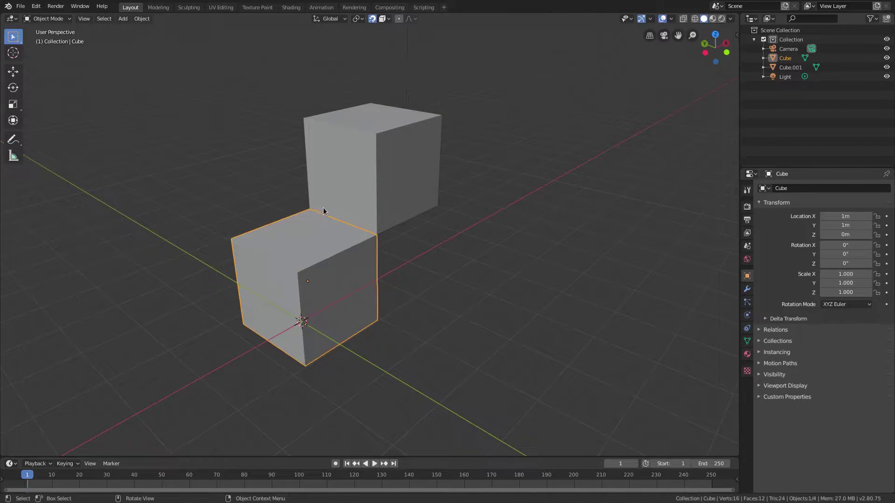
Try moving the original cube into the copy's volume from a low and a high viewing angle.
middle_click_drag(324, 210, 323, 169)
key("g")
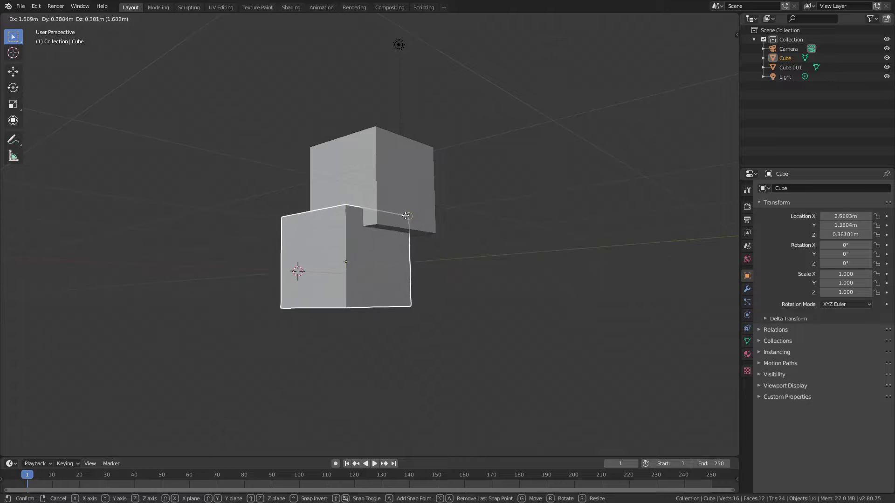
key("Escape")
middle_click_drag(382, 163, 364, 234)
key("g")
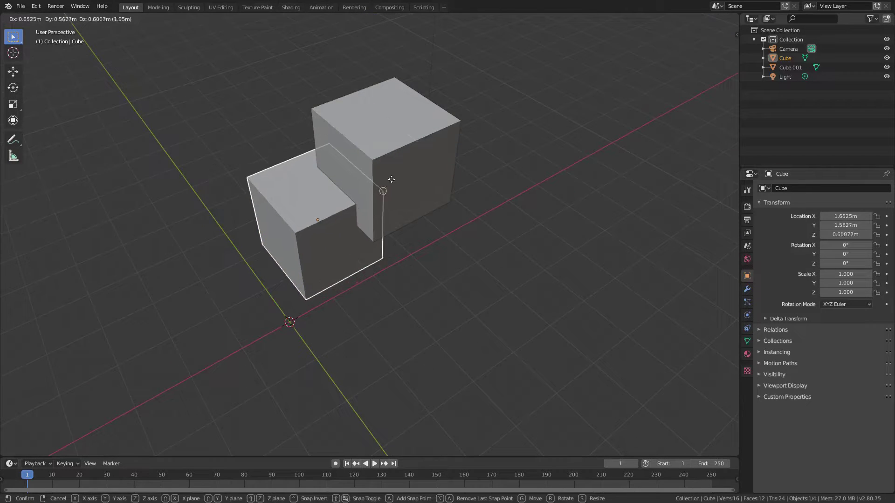
key("Escape")
Set the snapping type to Increment and delete the duplicated cube.
left_click(382, 20)
left_click(388, 46)
middle_click_drag(419, 140, 400, 174)
left_click(400, 174)
key("Delete")
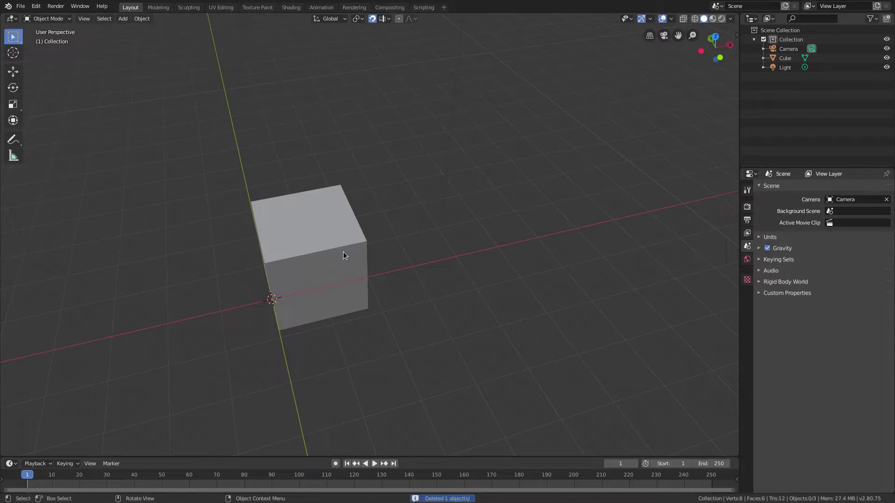
Move the remaining cube in grid increments to the world origin at X 0 m, Y 0 m, Z 0 m.
left_click(343, 252)
middle_click_drag(430, 294, 404, 300)
key("g")
left_click(353, 295)
middle_click_drag(223, 344, 346, 310)
key("g")
left_click(398, 317)
middle_click_drag(594, 402, 478, 408)
scroll(477, 408, "down", 2)
middle_click_drag(376, 334, 406, 295)
scroll(406, 295, "up", 2)
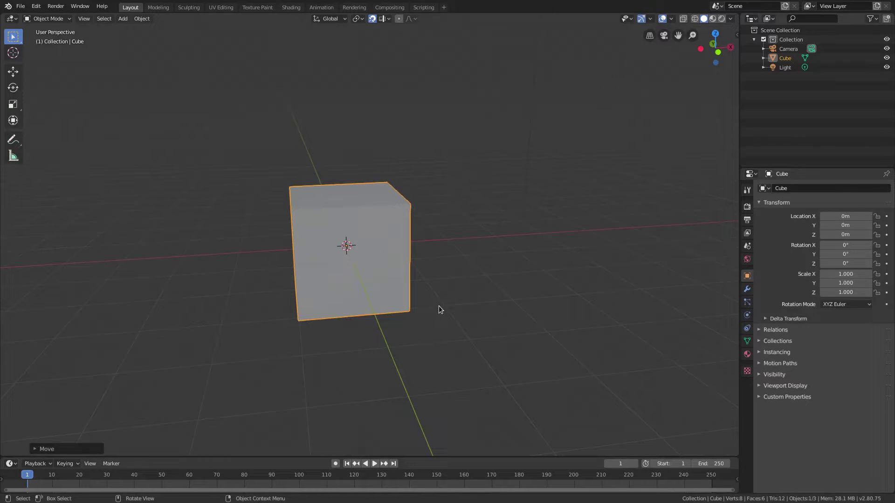
Move the cube up 1 m along the Z axis.
key("g")
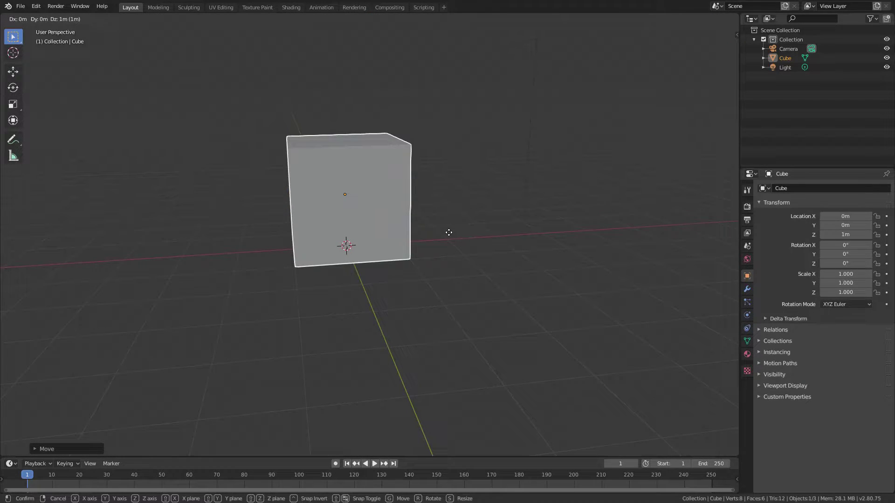
left_click(424, 261)
middle_click_drag(410, 260, 404, 253)
Duplicate the cube and place the copy flush beside it, 2 m along X.
middle_click_drag(328, 250, 345, 293)
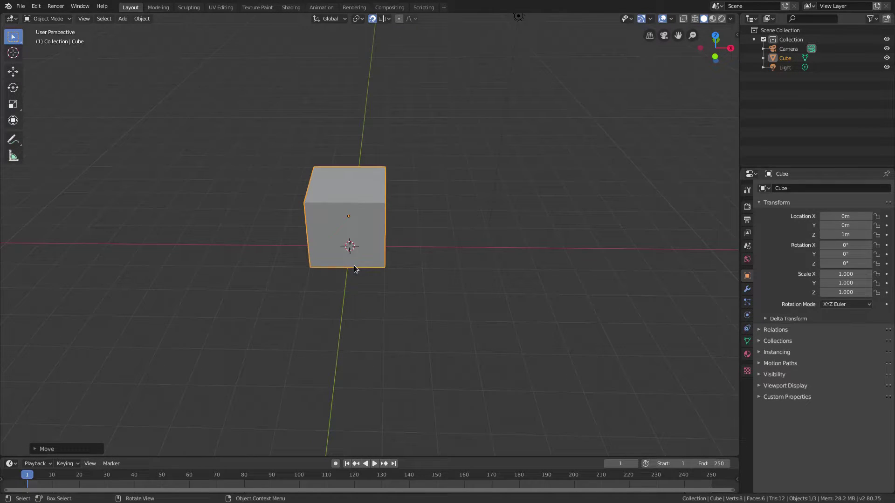
key("shift+d")
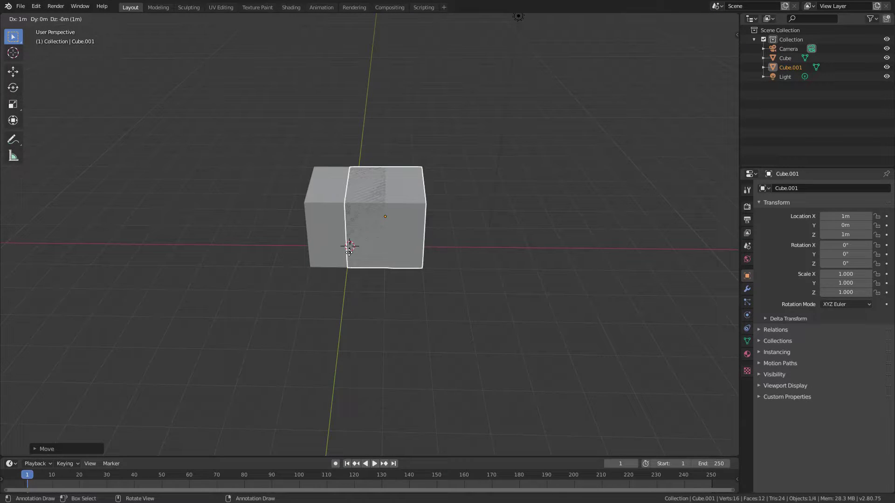
left_click(399, 244)
scroll(403, 254, "up", 2)
Try rotating the copy and the original cube freely.
key("r")
key("Escape")
left_click(327, 201)
key("r")
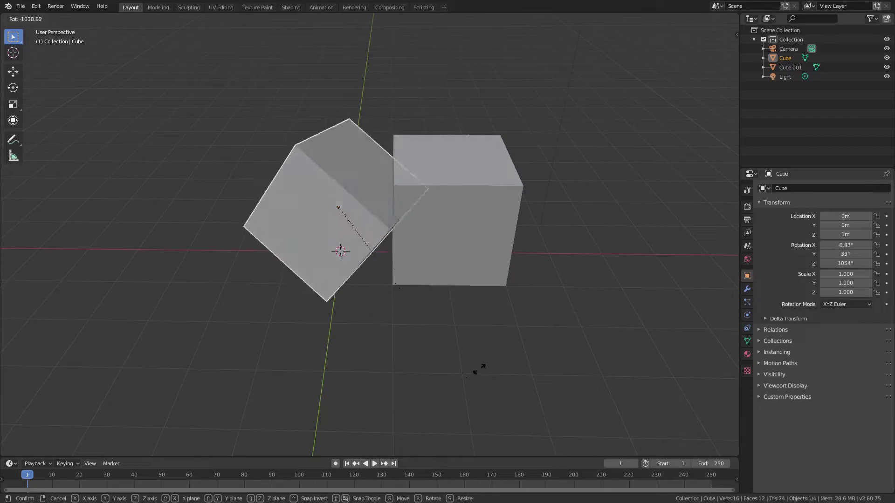
key("Escape")
Move the copy 2 m along negative Y so it touches the original cube only at a corner.
middle_click_drag(479, 368, 496, 340)
middle_click_drag(502, 229, 367, 185)
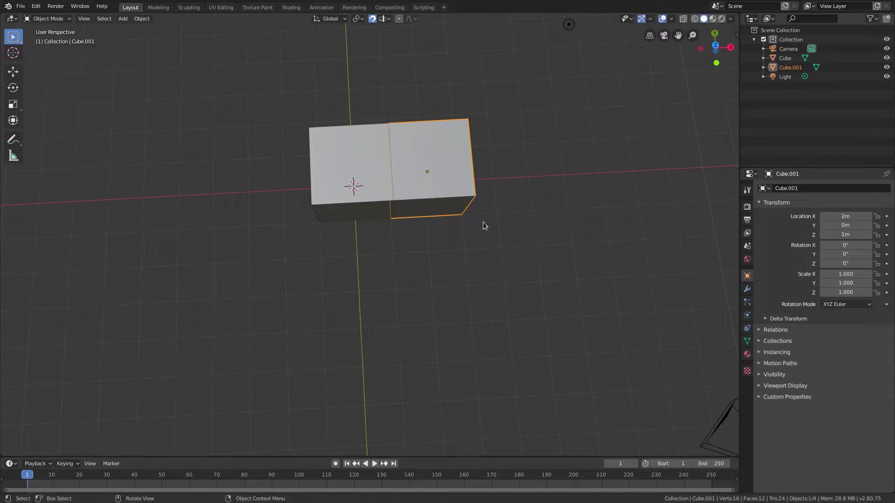
middle_click_drag(424, 253, 400, 164)
key("g")
left_click(470, 185)
Rotate the copy freely around Z to about -89.9°.
middle_click_drag(469, 185, 535, 200)
key("r")
key("z")
left_click(427, 272)
scroll(432, 175, "up", 6)
middle_click_drag(432, 176, 453, 260)
Rotate the copy freely around Z to about -54.3°, and undo that rotation.
key("r")
key("z")
left_click(698, 248)
scroll(499, 334, "down", 6)
middle_click_drag(499, 334, 516, 326)
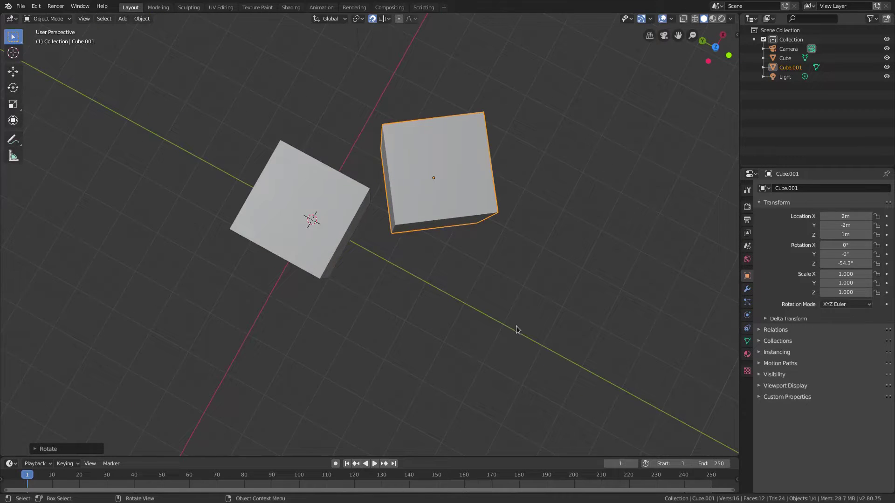
key("ctrl+z")
Try rotating the copy by exactly 45° around the Z axis.
key("r")
key("x")
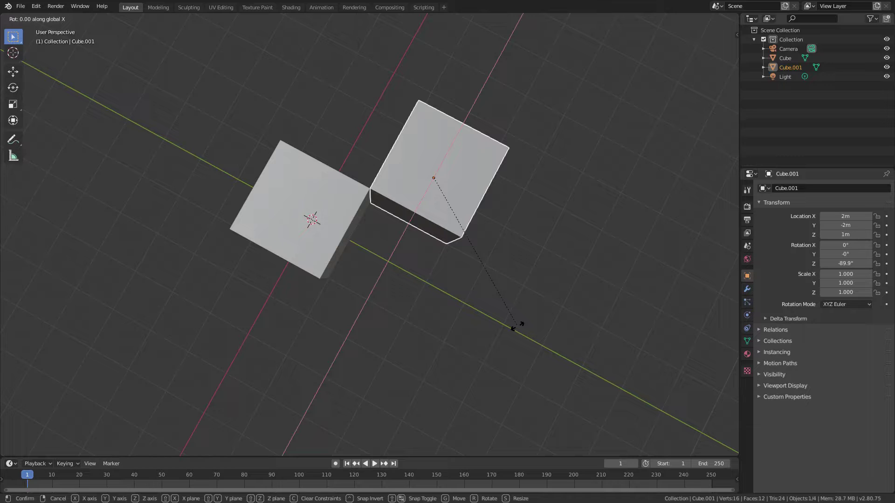
type("45")
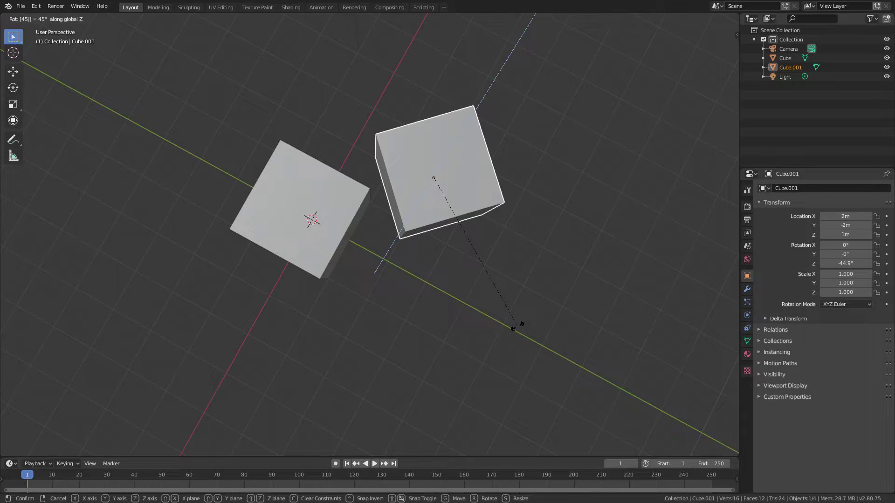
key("Escape")
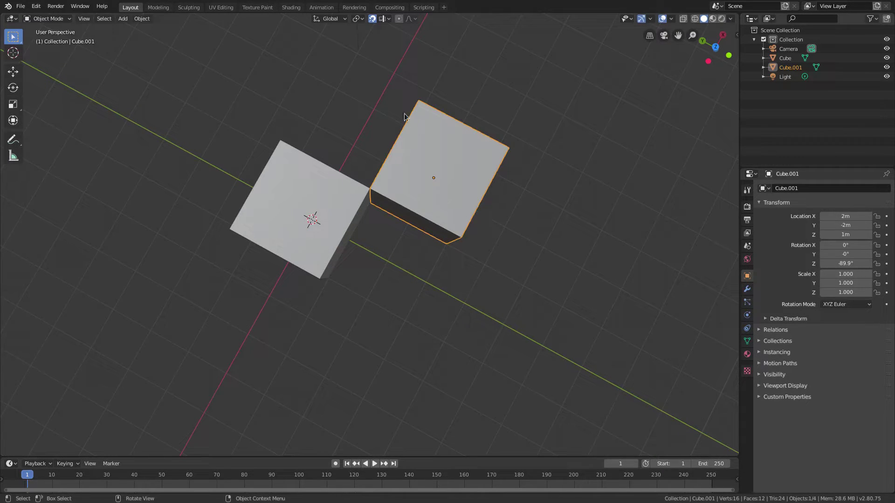
Enable snapping for rotation in the snapping options, keeping the Increment type.
left_click(384, 20)
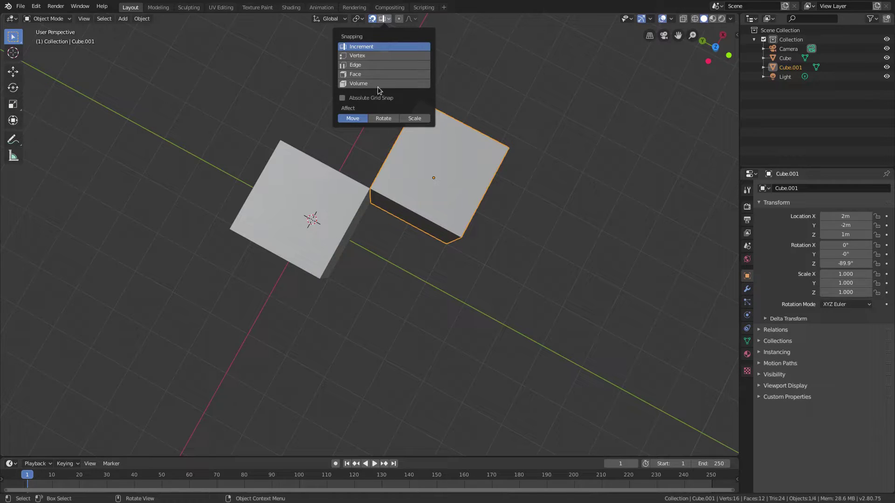
left_click(387, 118)
middle_click_drag(519, 282, 547, 262)
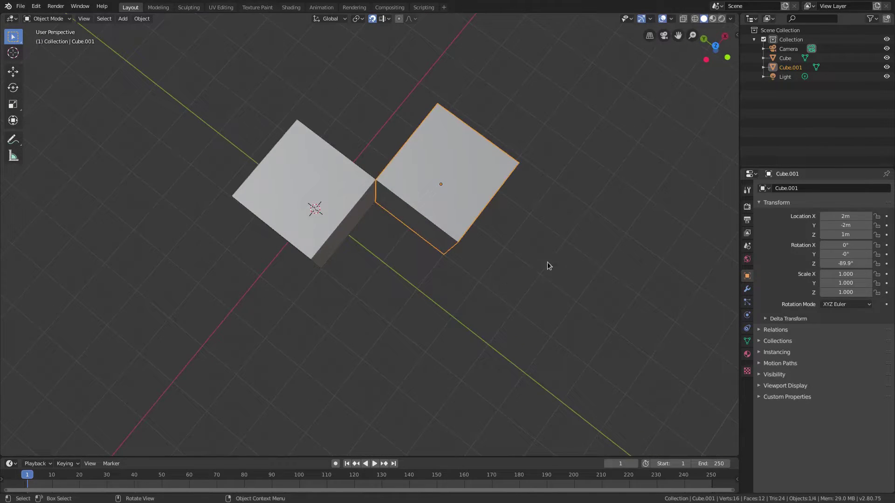
Try rotating the copy in snapped increments, around the Z axis and around the X axis.
key("r")
key("z")
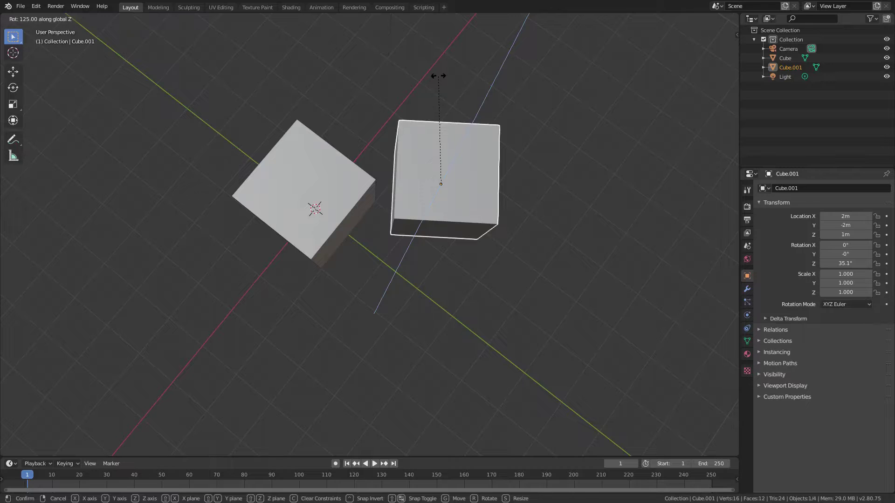
key("Escape")
middle_click_drag(493, 238, 523, 242)
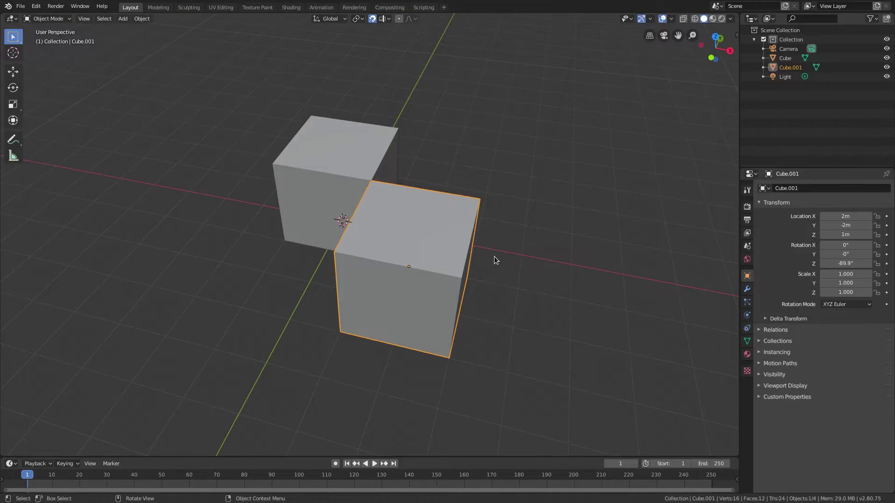
key("r")
key("x")
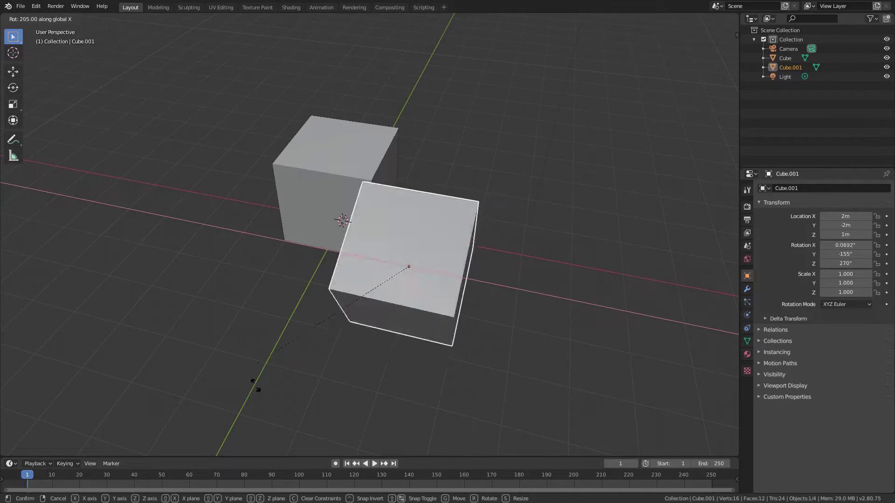
right_click(531, 248)
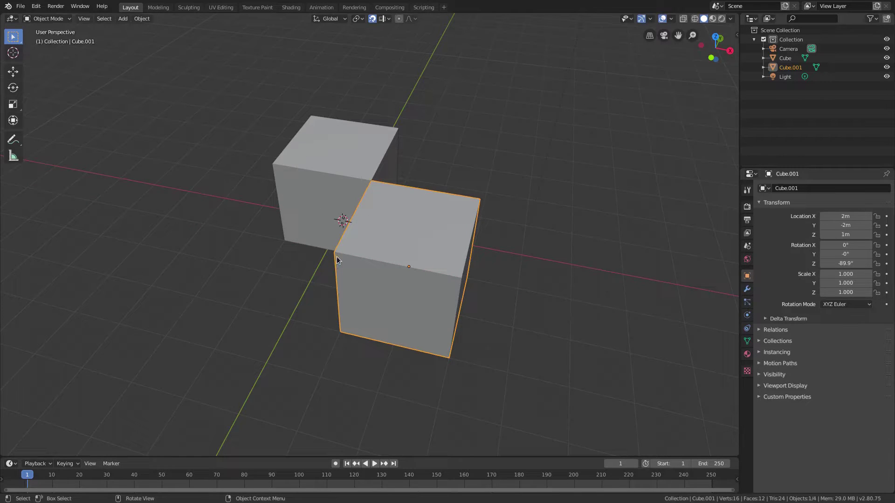
Enable snapping for scaling and scale the copy uniformly to 2.000 in increments.
left_click(384, 19)
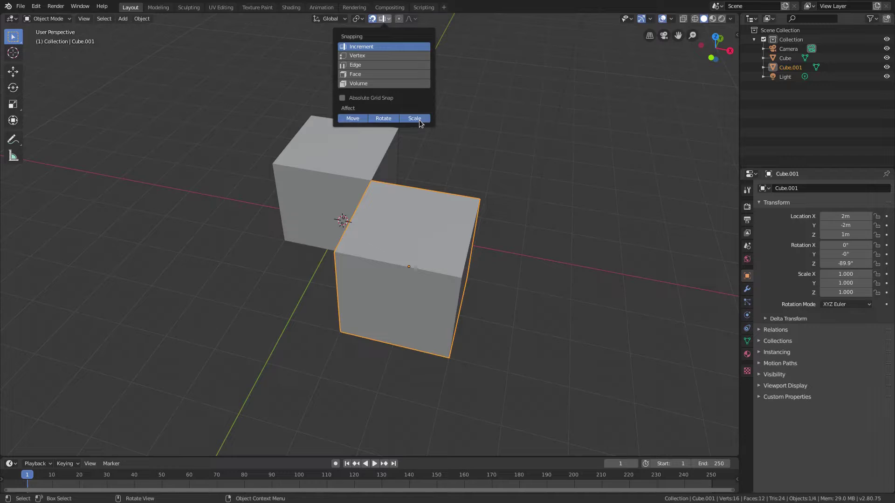
key("s")
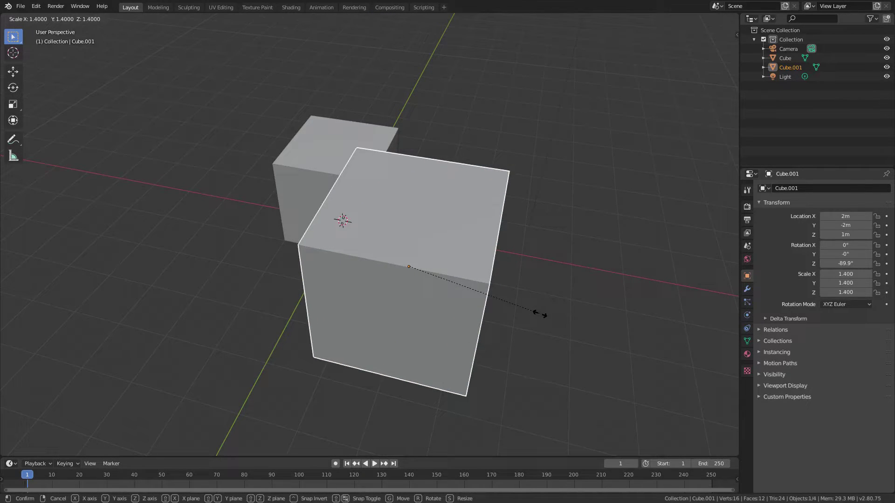
left_click(574, 319)
Move the enlarged cube in increments to X 1 m, Y 1 m, Z 2 m so it overlaps the small cube.
middle_click_drag(574, 316, 622, 292)
key("g")
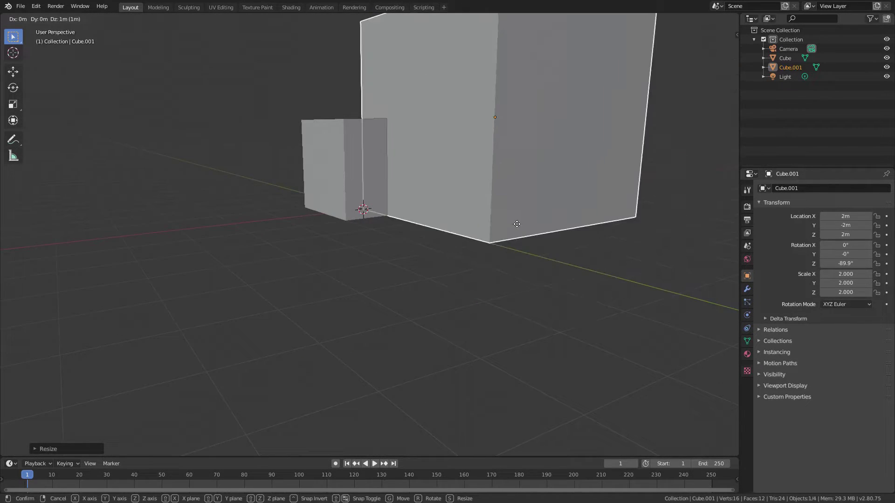
left_click(464, 206)
middle_click_drag(422, 203, 477, 192)
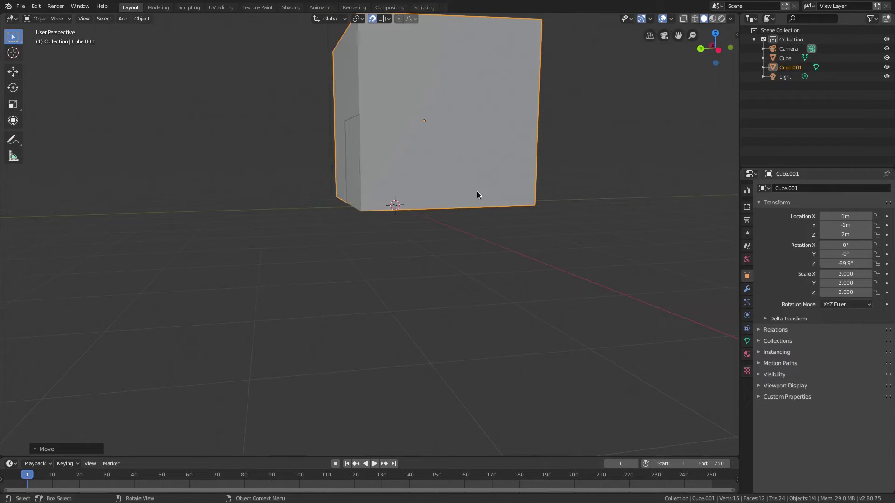
key("g")
left_click(404, 196)
Duplicate the small cube twice, placing the copies within the large cube's outline.
middle_click_drag(404, 196, 392, 172)
left_click(388, 180)
key("shift+d")
left_click(305, 168)
key("shift+d")
left_click(304, 78)
Move the newest small copy along X to line it up with the other small cubes.
middle_click_drag(304, 77, 329, 161)
key("g")
key("y")
right_click(373, 149)
key("g")
key("x")
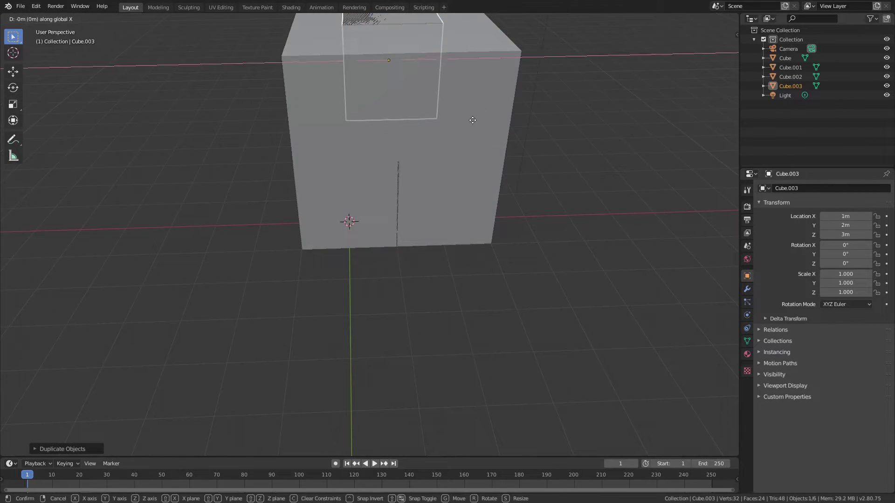
left_click(438, 120)
Duplicate the newest small cube once more and place the copy among the other small cubes.
middle_click_drag(242, 141, 326, 108)
key("shift+d")
left_click(434, 105)
middle_click_drag(419, 112, 375, 139)
middle_click_drag(467, 125, 432, 124)
Try moving the large cube 3 m along X, away from the small cubes.
left_click(460, 53)
middle_click_drag(570, 117, 353, 27)
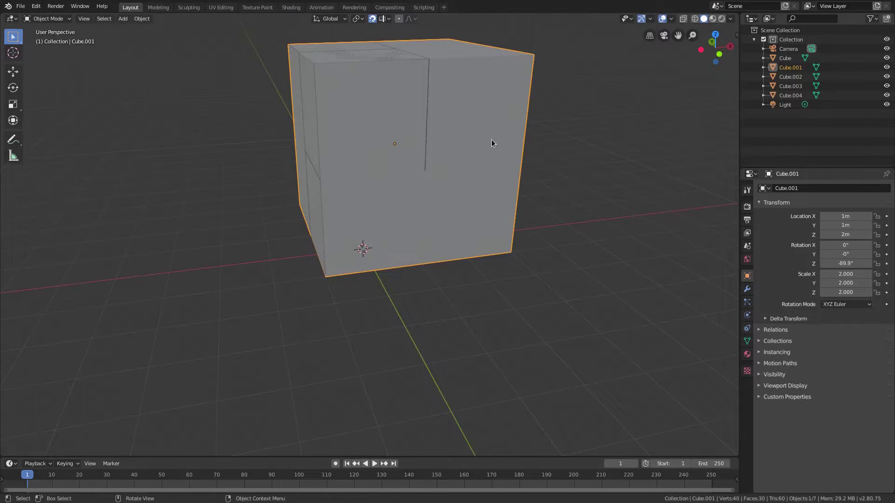
middle_click_drag(491, 140, 464, 179)
key("g")
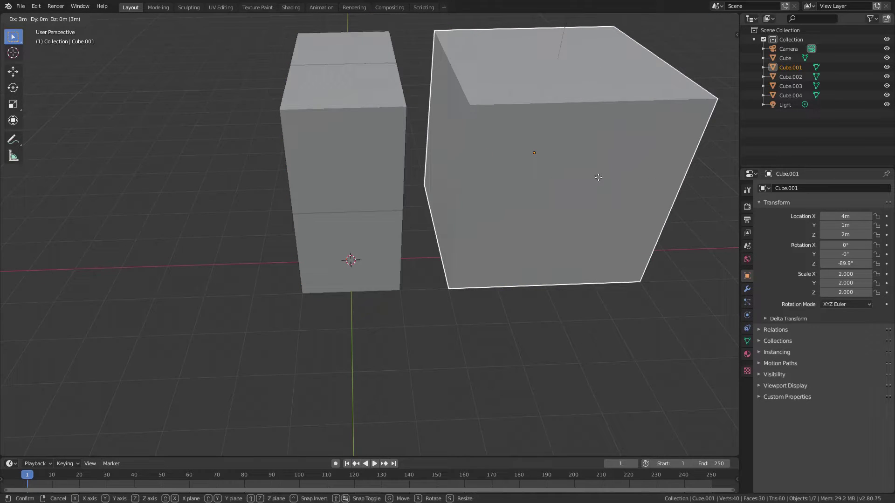
right_click(562, 177)
Delete the large cube and the small copies, keeping only the original cube, and open the snapping options.
key("Delete")
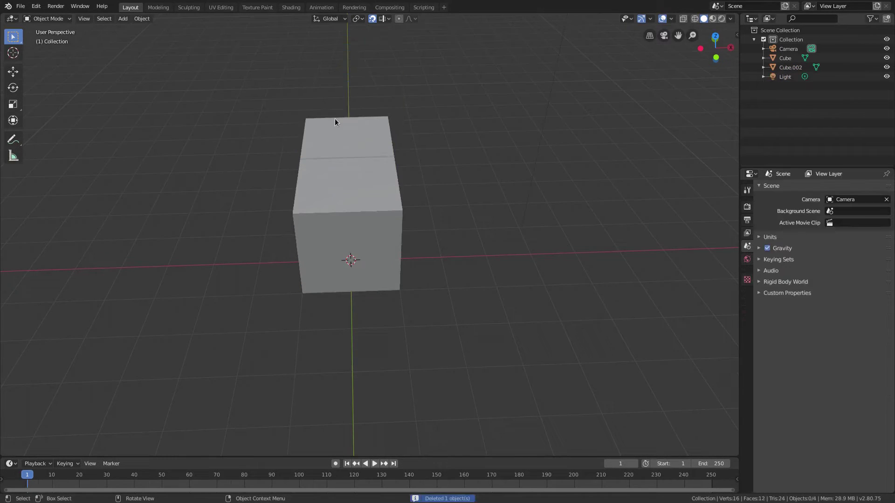
middle_click_drag(334, 118, 372, 190)
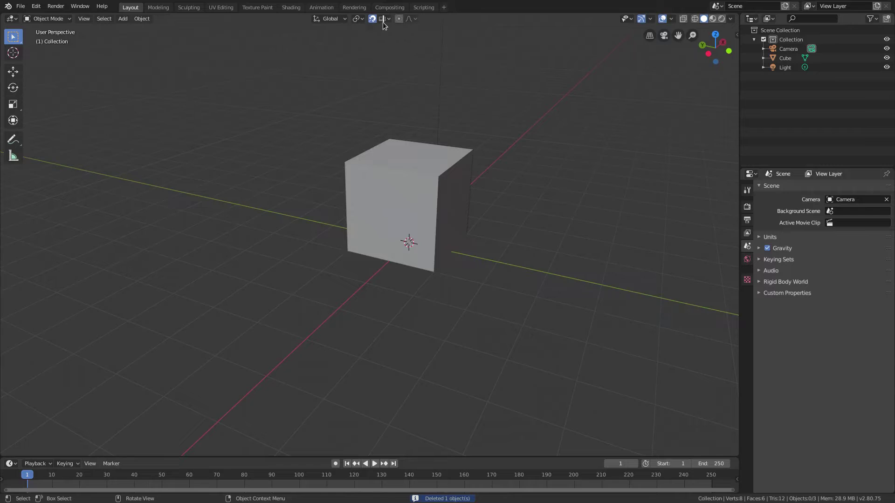
left_click(384, 20)
middle_click_drag(412, 97, 513, 214)
Add a Monkey mesh to the scene.
middle_click_drag(448, 238, 370, 194)
left_click(370, 194)
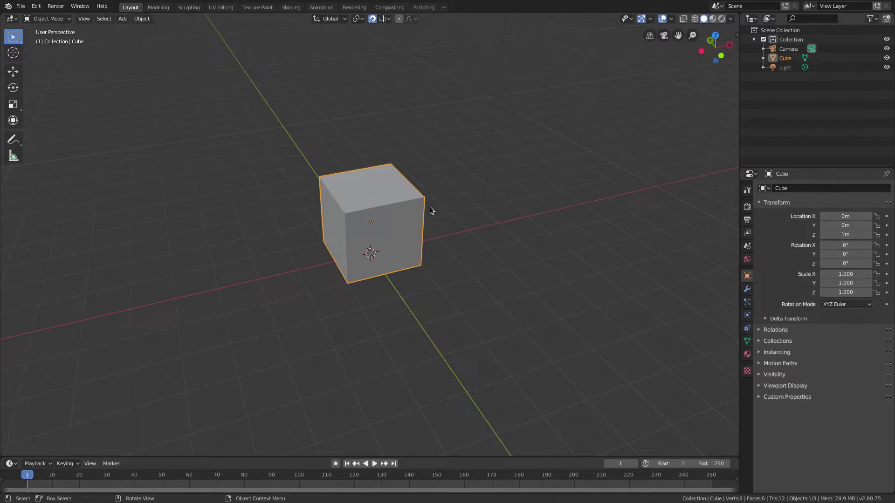
key("shift+a")
mouse_move(431, 207)
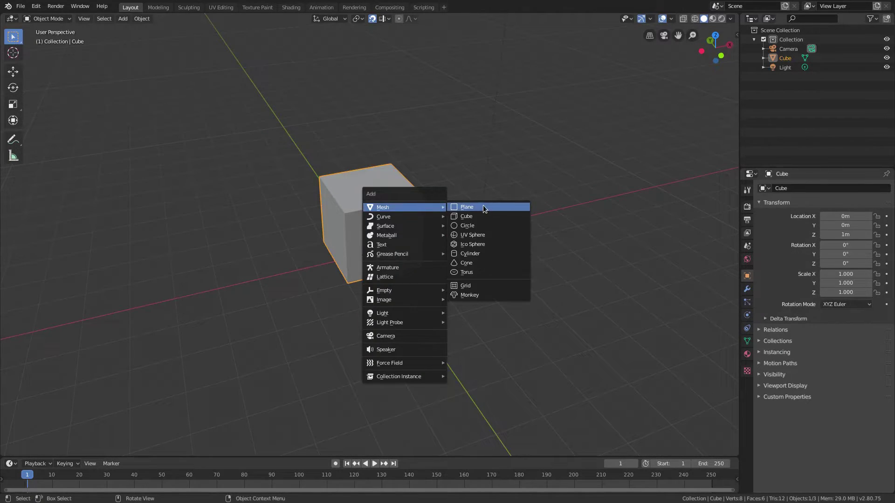
left_click(475, 295)
key("shift+a")
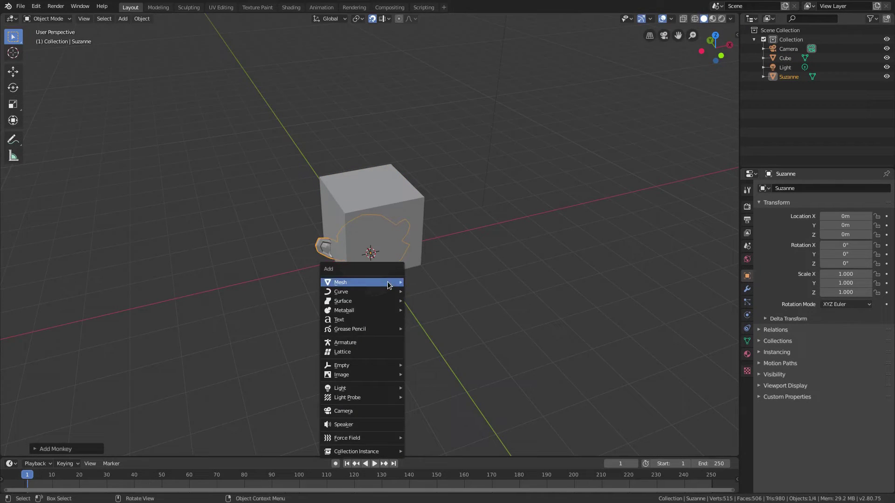
Move the monkey in increments to X -4 m, Y 1 m, Z 1 m, away from the cube.
middle_click_drag(462, 280, 481, 249)
key("g")
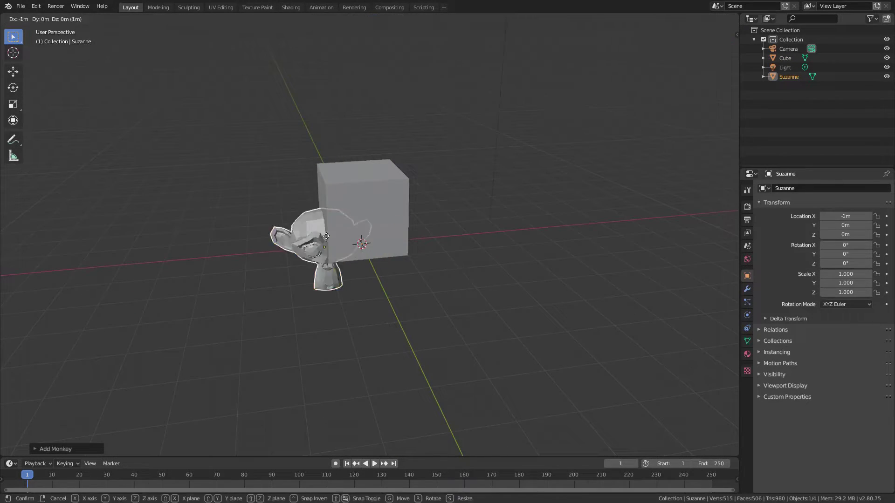
left_click(252, 221)
key("g")
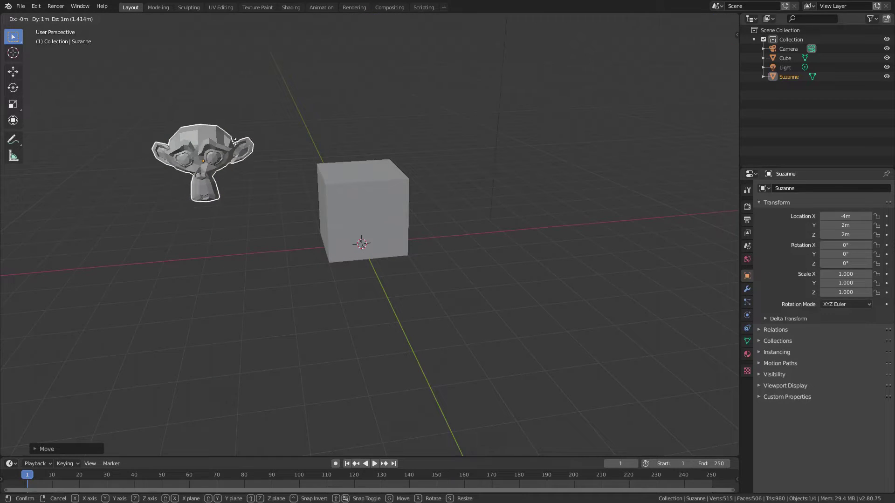
left_click(250, 204)
Duplicate the monkey, and delete both the copy and the original monkey.
middle_click_drag(255, 203, 257, 194)
key("shift+d")
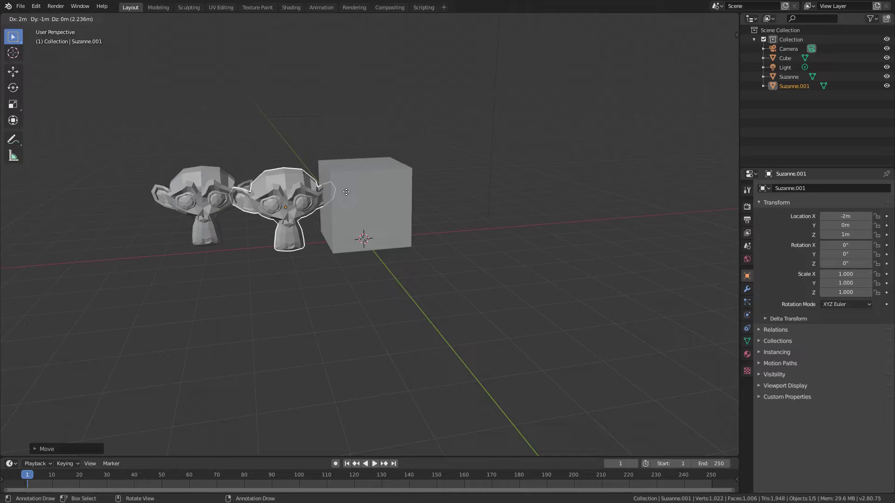
right_click(334, 191)
key("Delete")
left_click(214, 194)
key("Delete")
Move the cube down along Z to the world origin.
left_click(357, 205)
middle_click_drag(418, 267, 399, 208)
key("g")
key("z")
left_click(436, 276)
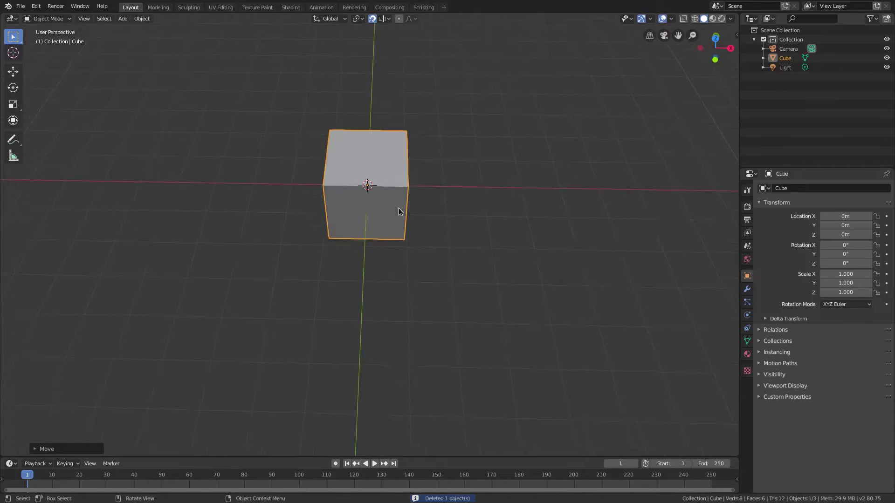
Duplicate the cube twice along the X axis, placing one copy at X -2 m and the other at X 2 m.
key("shift+d")
key("x")
left_click(330, 191)
key("shift+d")
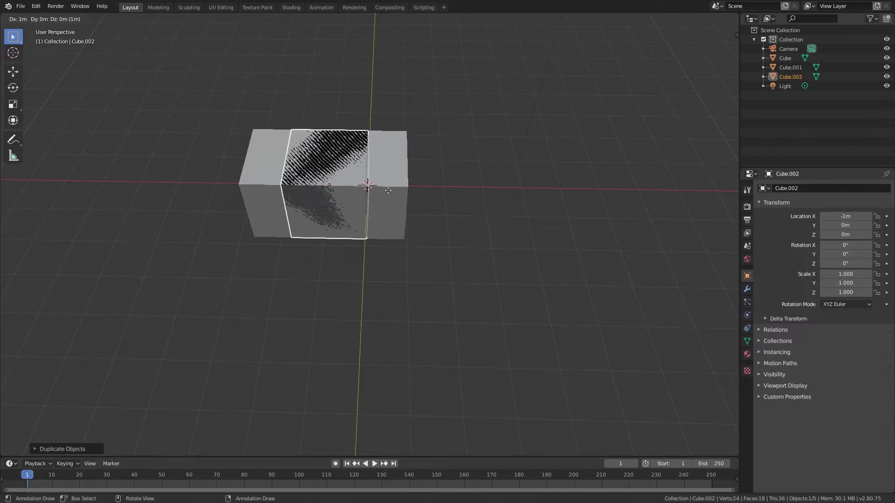
key("x")
left_click(486, 203)
middle_click_drag(486, 202, 500, 197)
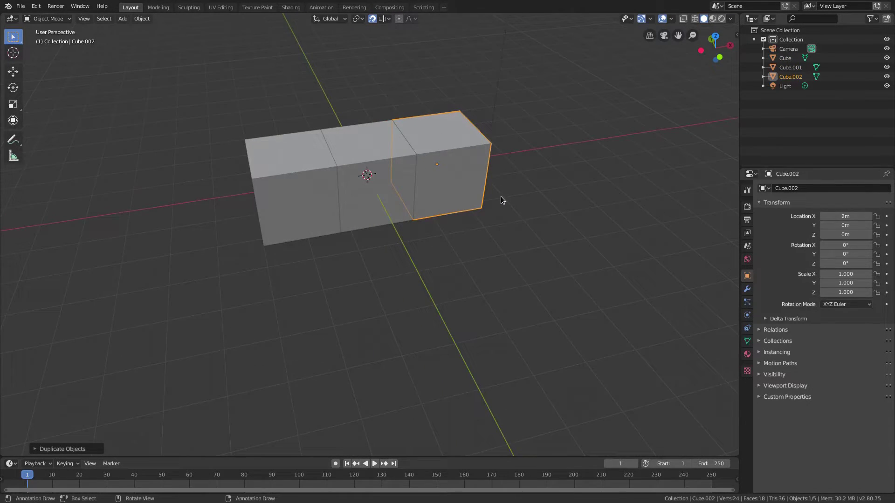
key("g")
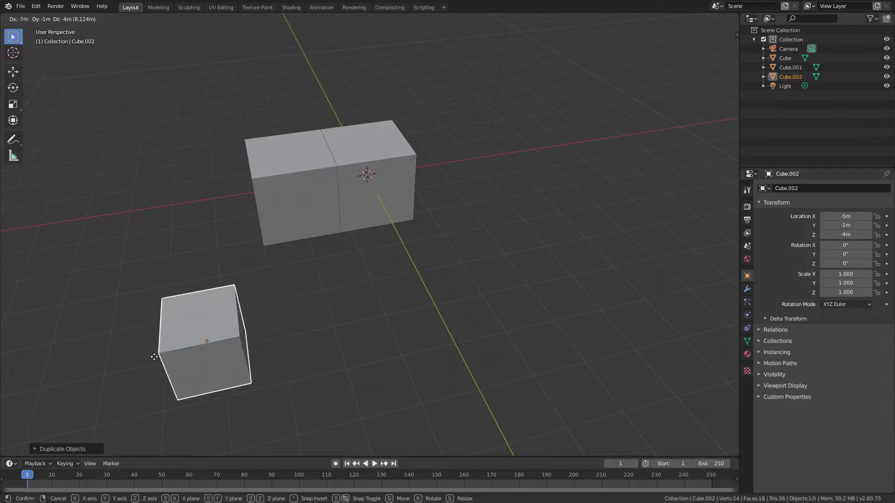
right_click(399, 178)
middle_click_drag(527, 185, 538, 211)
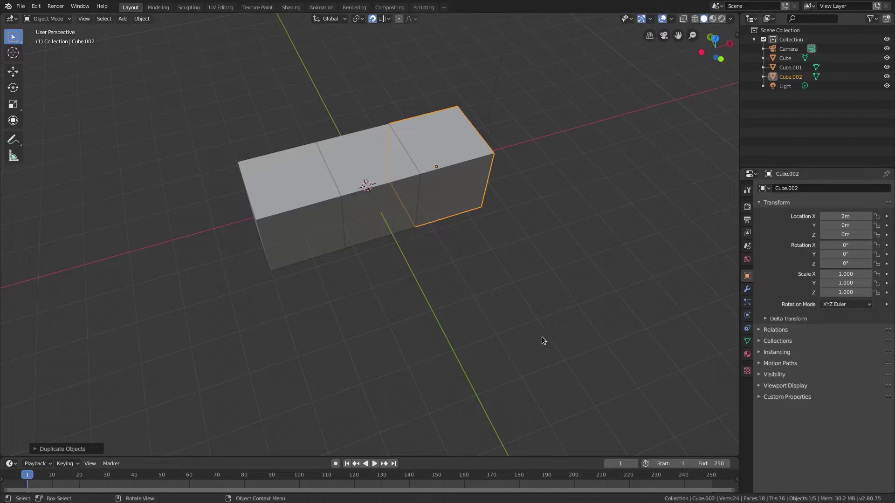
Duplicate the cube at X 2 m and position the copy at X 2 m, Y -2 m, Z 0 m.
key("shift+d")
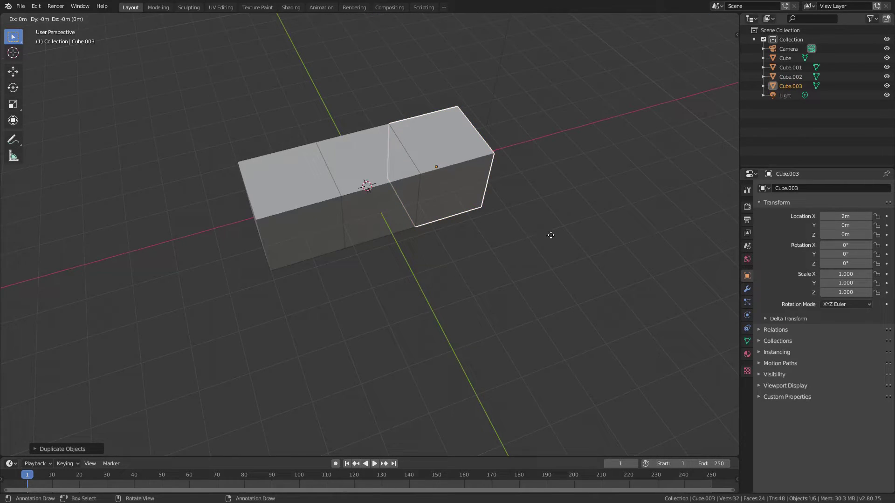
left_click(586, 327)
middle_click_drag(539, 294, 438, 208)
key("g")
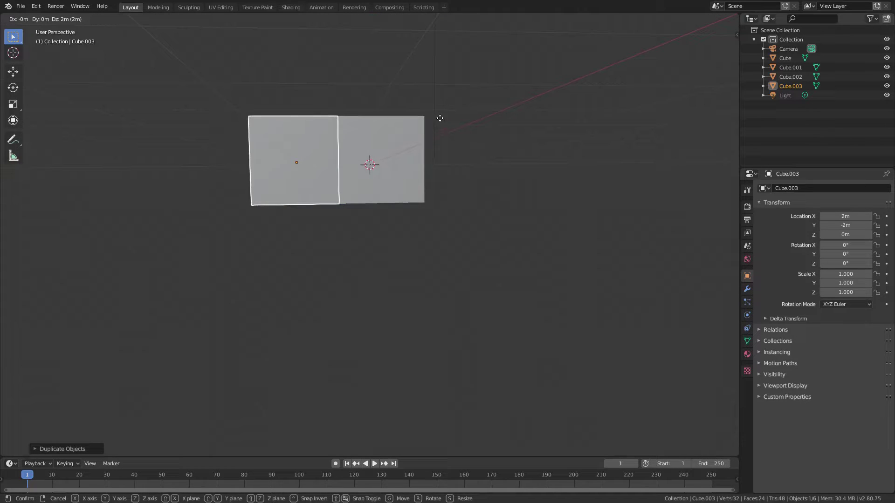
left_click(440, 118)
Try moving the cube at Y -2 m along the global Z, X and Y axes in turn, cancelling each move.
key("g")
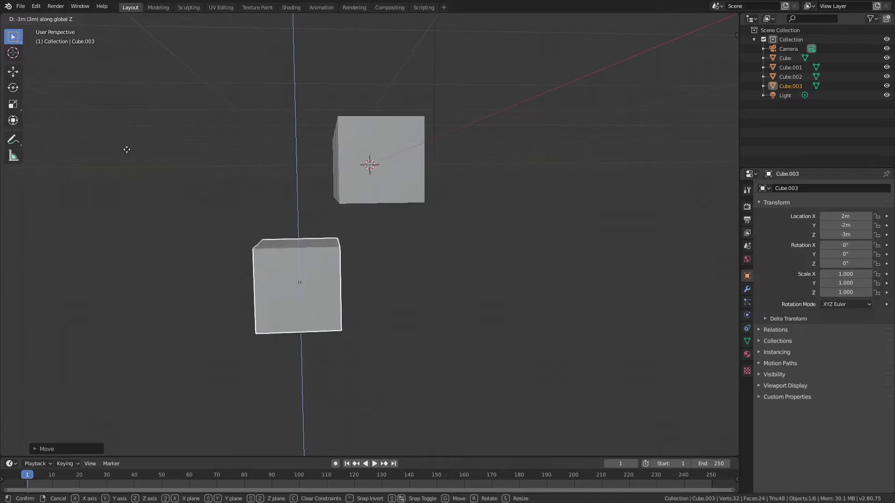
right_click(421, 257)
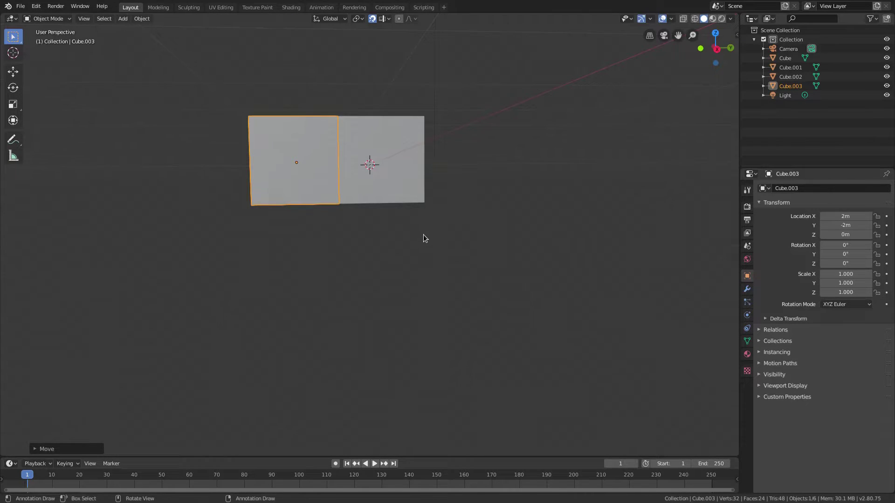
middle_click_drag(423, 239, 507, 252)
key("g")
key("x")
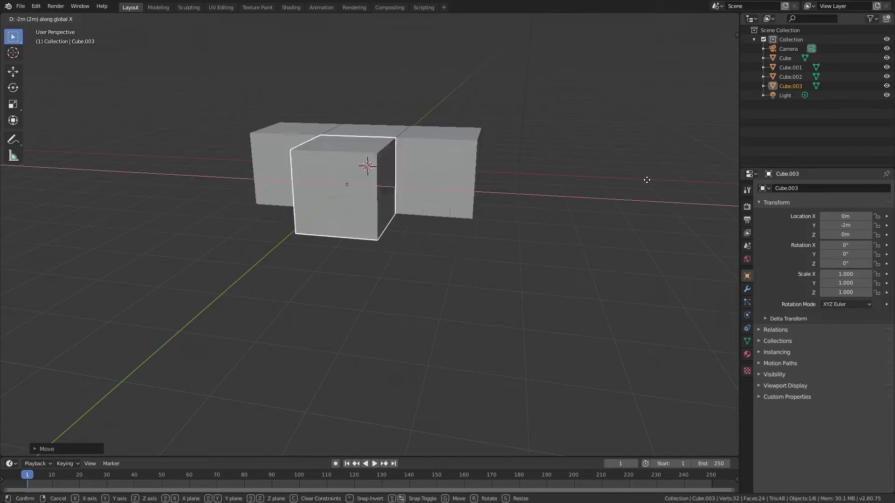
right_click(553, 195)
key("g")
key("y")
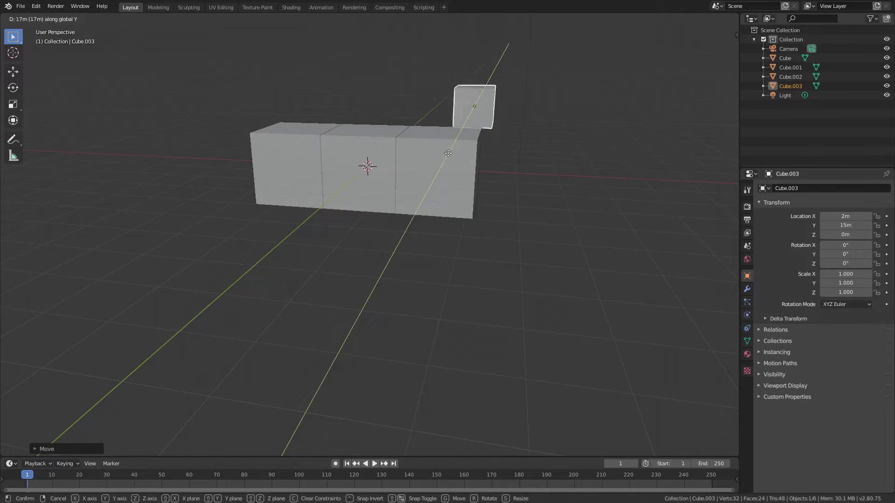
right_click(488, 149)
In top orthographic view, duplicate the selected cube to X 2 m, Y -4 m, and that copy to X 0 m, Y -4 m.
middle_click_drag(488, 150, 512, 256)
key("KP_7")
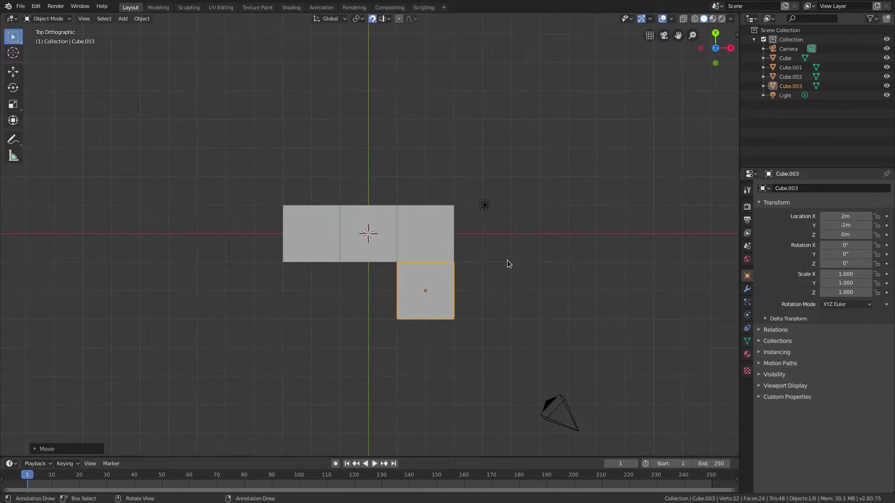
middle_click_drag(474, 284, 474, 154, "shift")
scroll(461, 175, "up", 2)
scroll(455, 184, "down", 1)
middle_click_drag(526, 107, 527, 129, "shift")
key("shift+d")
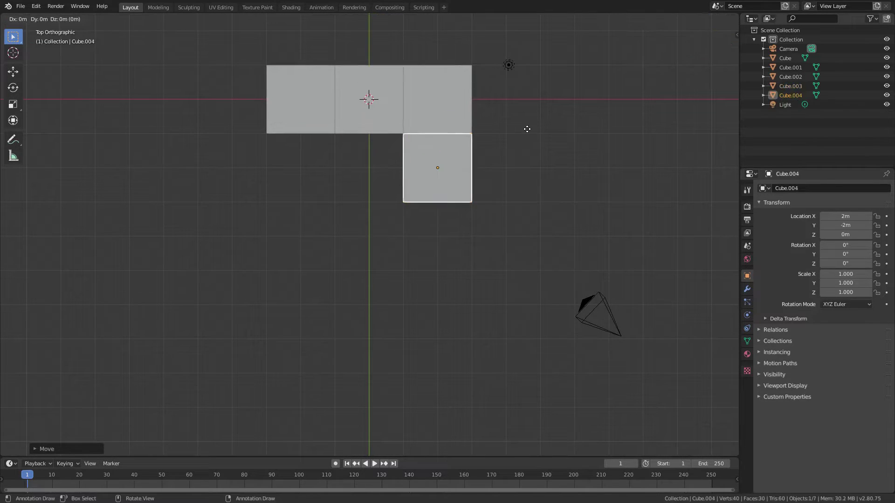
left_click(527, 196)
key("shift+d")
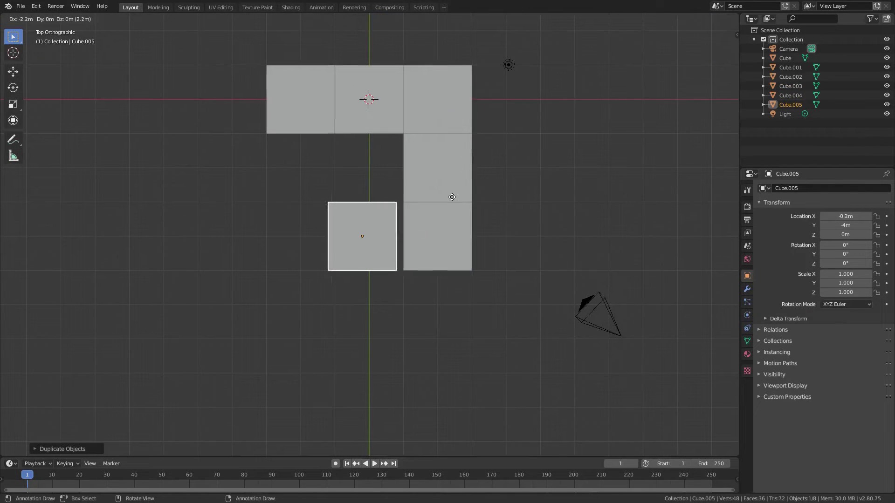
left_click(455, 201)
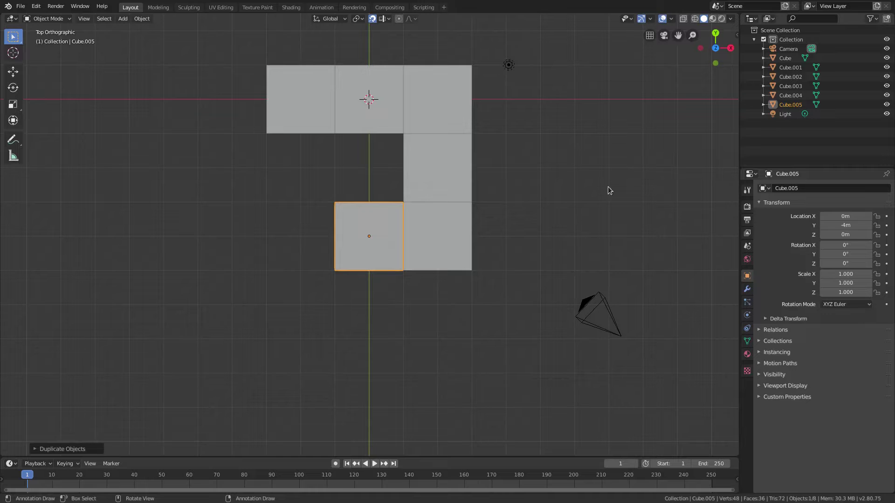
In perspective view, move the cube at Y -4 m on the Y axis to X -2 m.
middle_click_drag(501, 237, 426, 164)
scroll(370, 269, "up", 5)
middle_click_drag(370, 269, 297, 270)
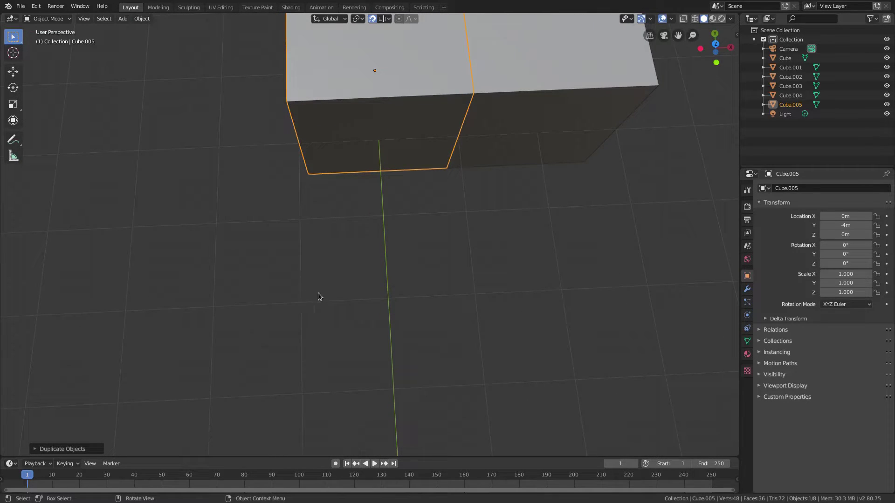
scroll(434, 207, "down", 3)
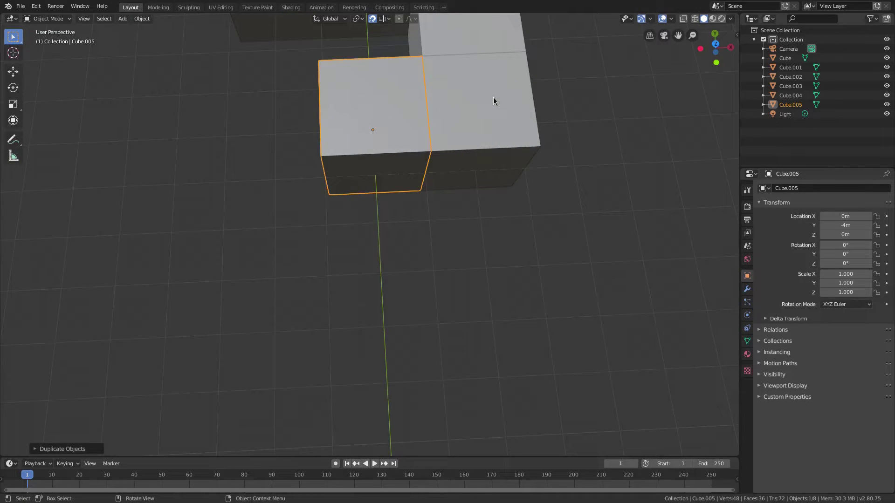
key("g")
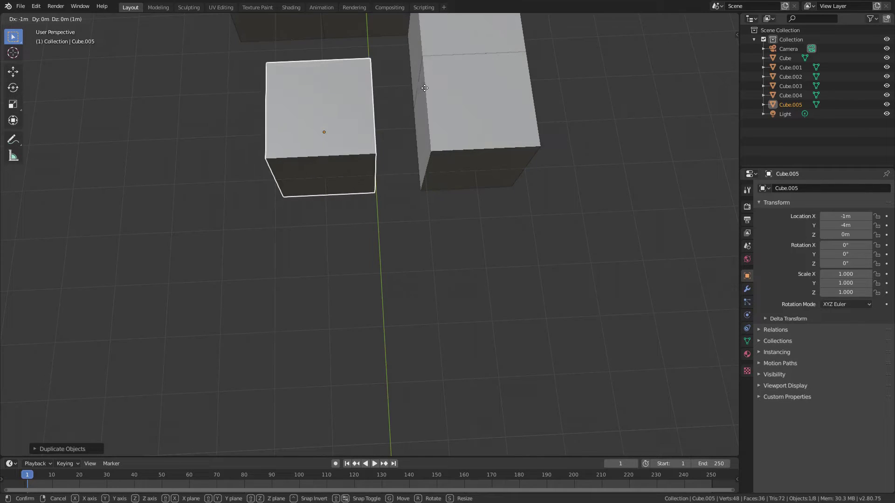
left_click(382, 88)
Examine the grid subdivisions around the cubes in top orthographic view and compare them with the perspective grid.
key("KP_7")
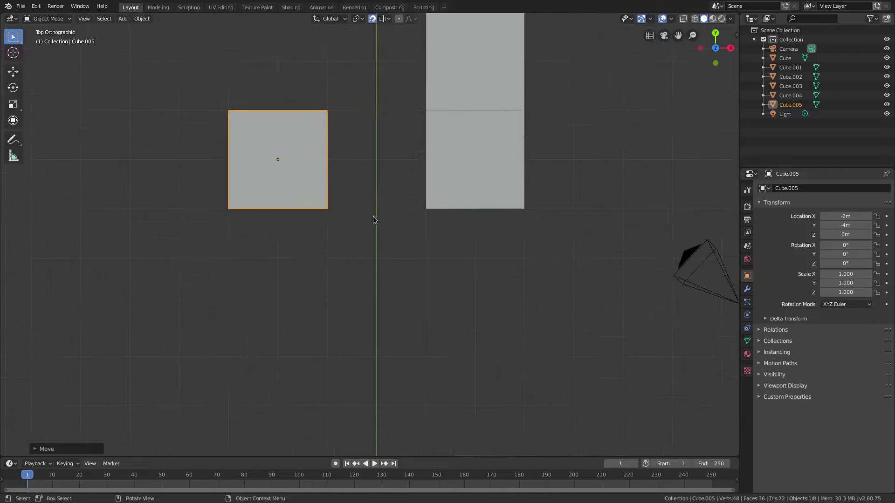
scroll(373, 217, "up", 4)
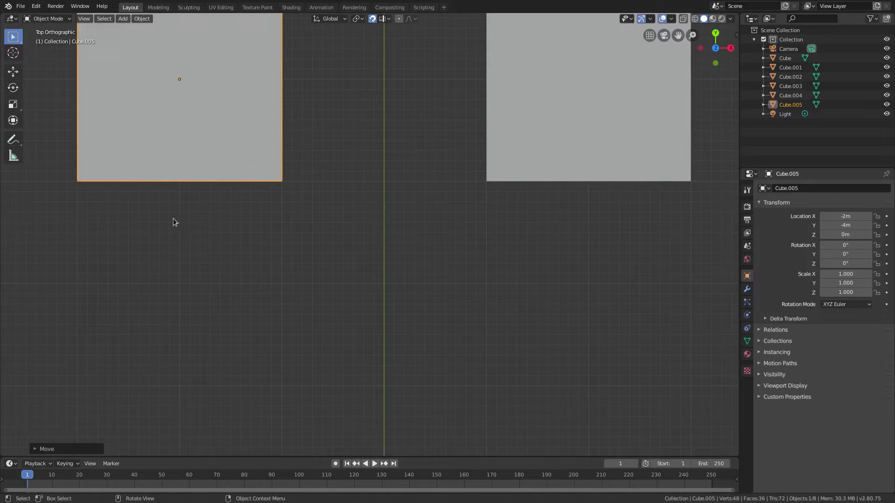
middle_click_drag(229, 192, 255, 222, "shift")
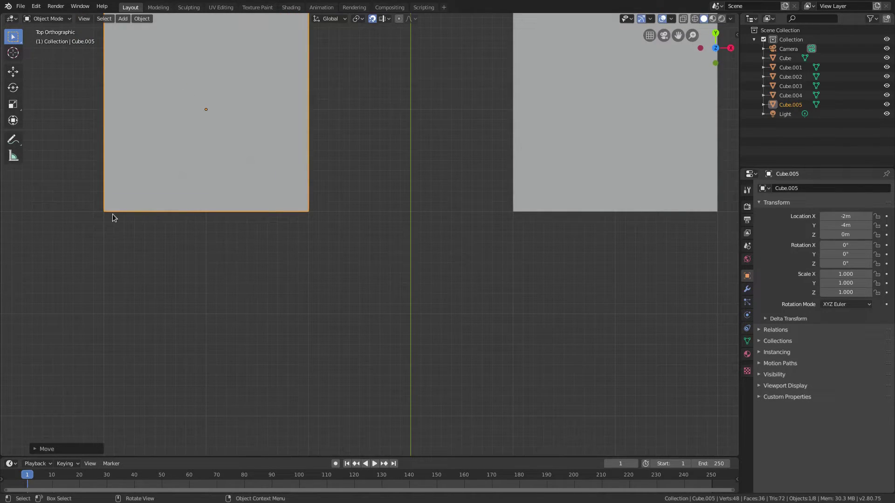
middle_click_drag(141, 300, 253, 226)
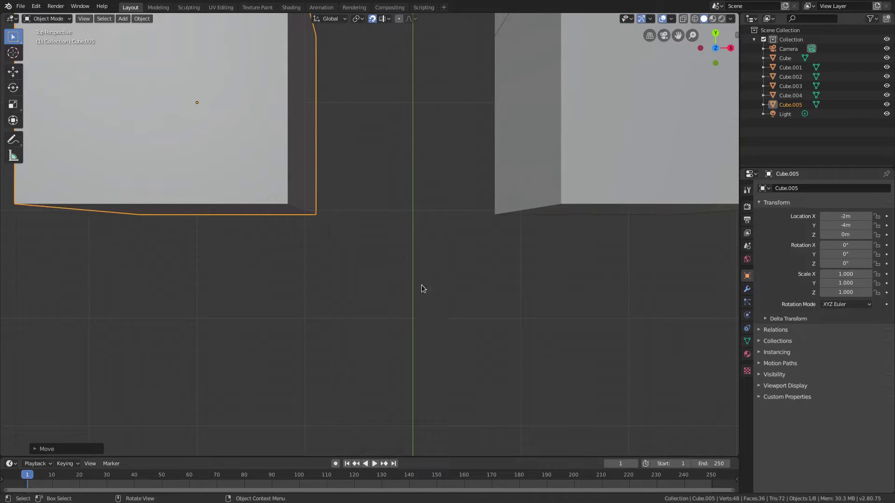
key("KP_7")
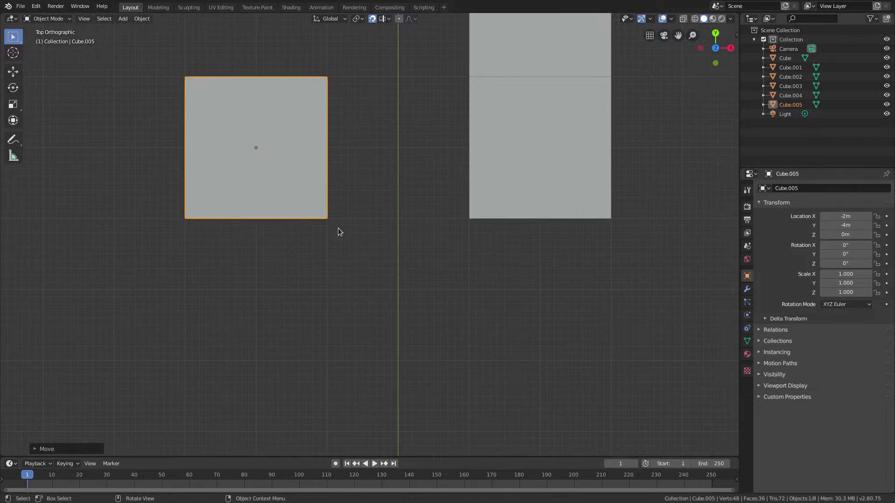
scroll(291, 188, "down", 2)
middle_click_drag(358, 138, 352, 173, "shift")
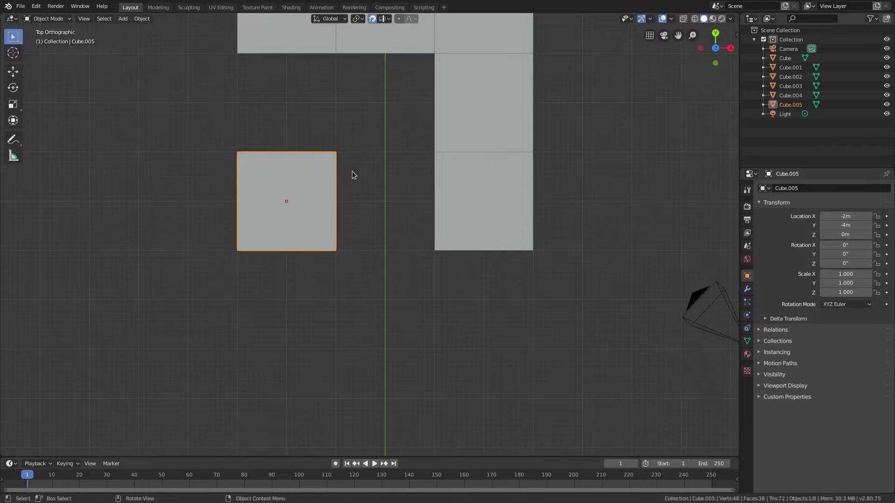
Move the selected cube back to X 0 m in top view and duplicate it to X -2 m, Y -4 m.
key("g")
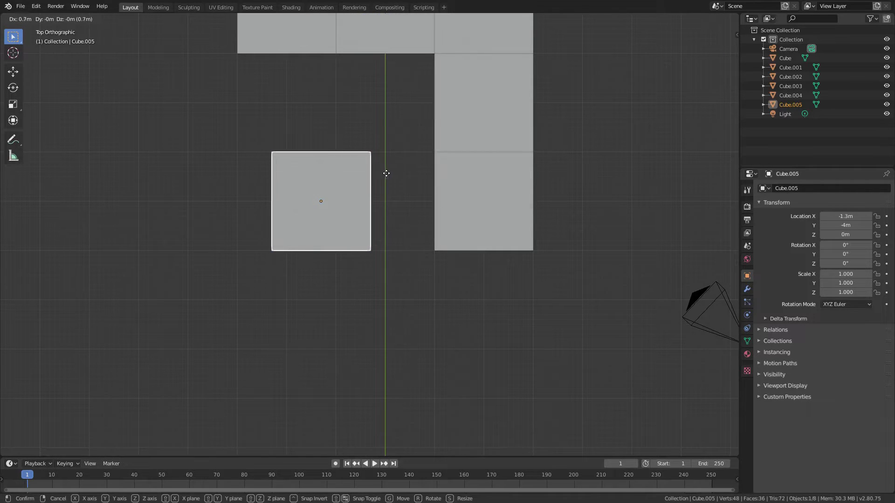
left_click(449, 172)
key("shift+d")
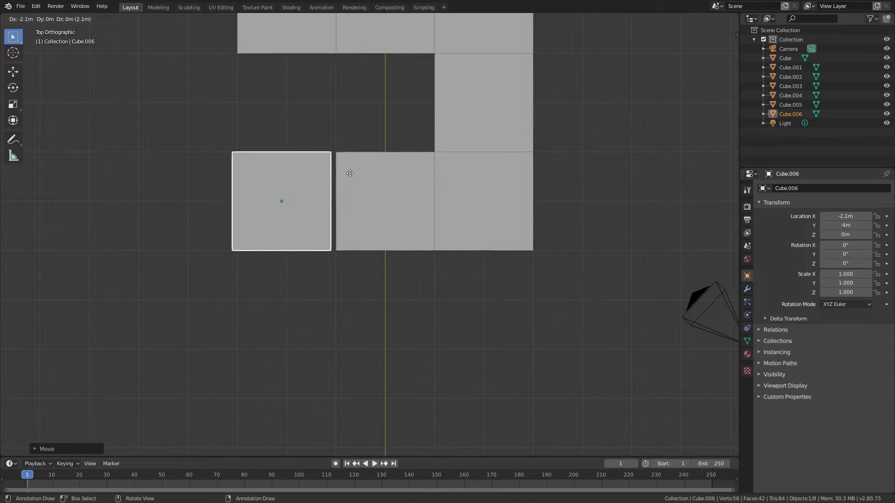
left_click(351, 174)
Duplicate the corner cube to X -2 m, Y -2 m to close the ring of cubes.
middle_click_drag(352, 176, 353, 236, "shift")
key("shift+d")
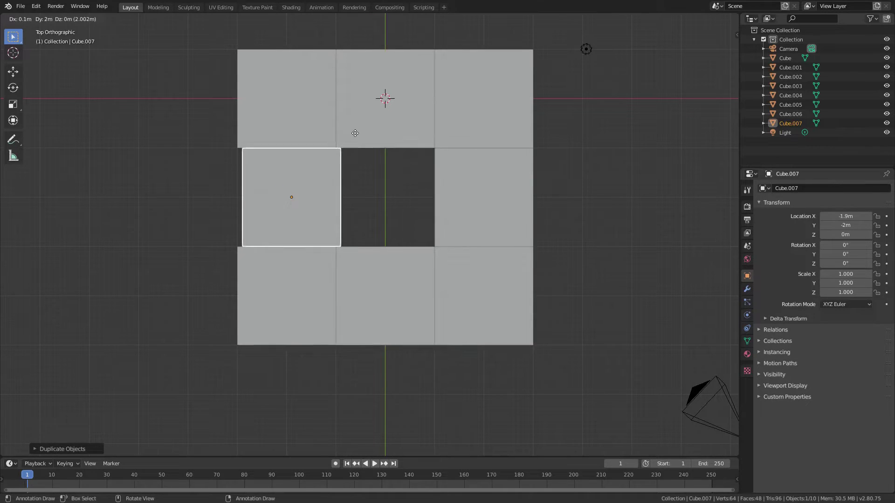
left_click(353, 140)
Nudge the middle cube on each of the ring's four sides about 0.1 m inward toward the central hole.
key("g")
left_click(365, 189)
left_click(374, 123)
key("g")
left_click(373, 127)
left_click(453, 166)
key("g")
left_click(449, 171)
left_click(400, 272)
key("g")
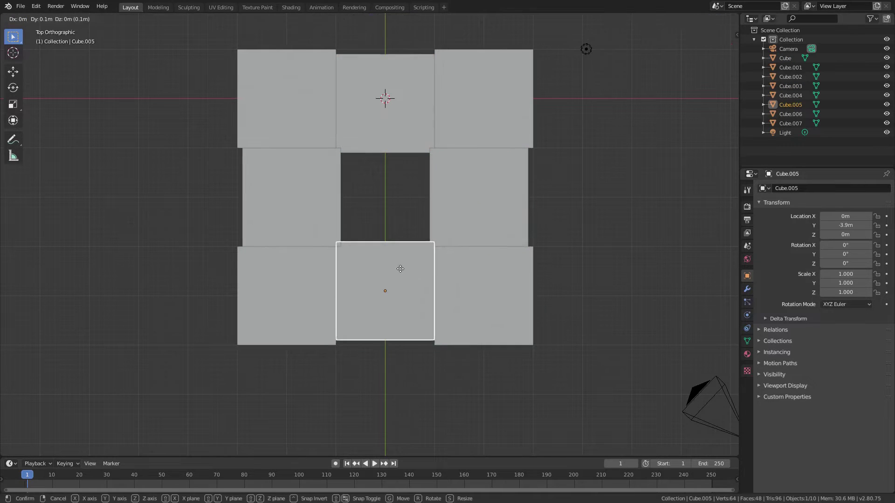
left_click(399, 266)
Hide the viewport overlays to inspect the ring, and undo the inward nudges of the four middle cubes.
middle_click_drag(399, 267, 507, 205)
scroll(427, 202, "down", 2)
left_click(662, 19)
middle_click_drag(385, 224, 469, 268)
key("ctrl+z")
key("ctrl+z")
key("ctrl+z")
key("ctrl+z")
key("ctrl+z")
key("ctrl+z")
key("ctrl+z")
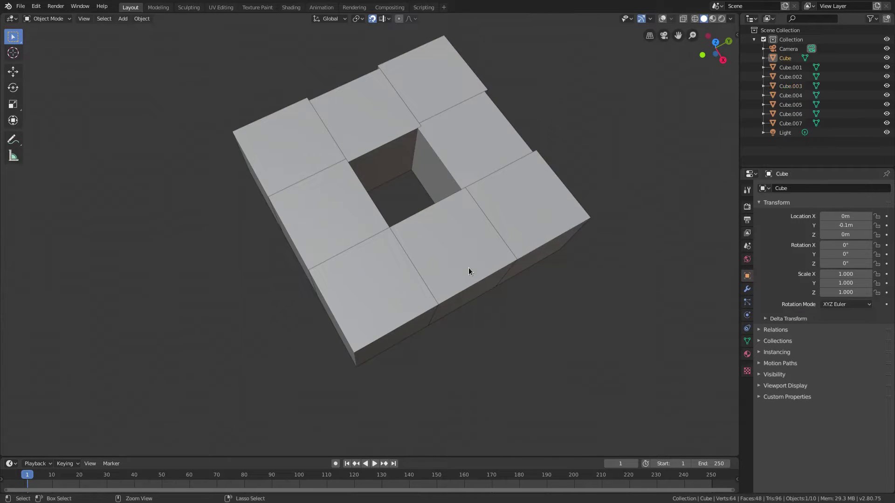
middle_click_drag(491, 123, 606, 70)
Show the viewport overlays again and increase the grid scale to about 1.3.
left_click(671, 18)
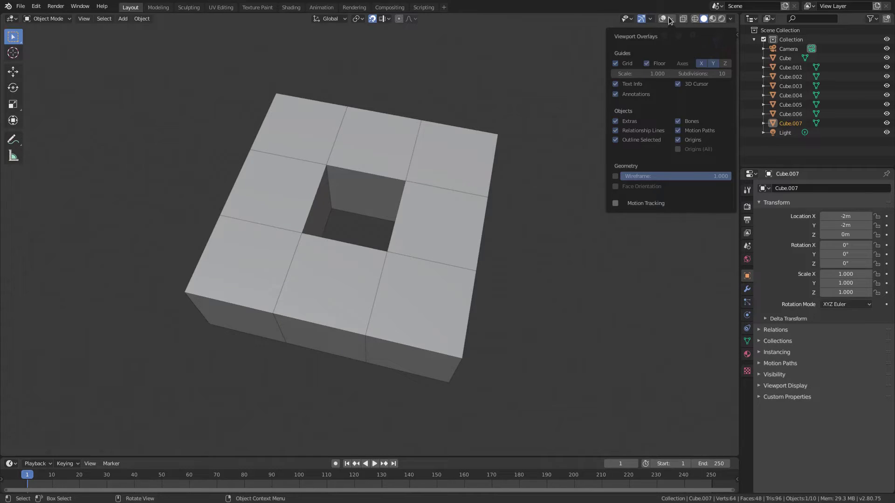
left_click(662, 19)
left_click(671, 19)
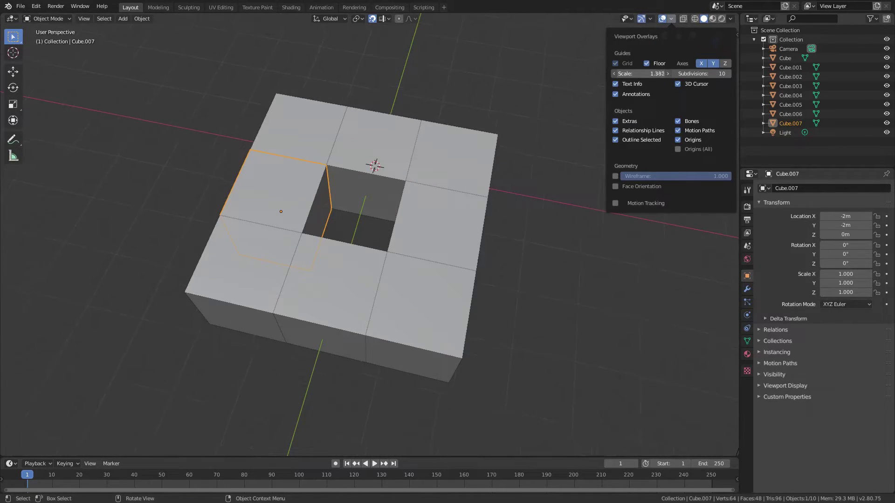
Move the middle cube on the ring's negative X side one increment outward to X -3.291 m.
middle_click_drag(282, 178, 303, 179)
key("g")
left_click(248, 176)
middle_click_drag(410, 195, 553, 181, "shift")
middle_click_drag(421, 243, 409, 251)
key("g")
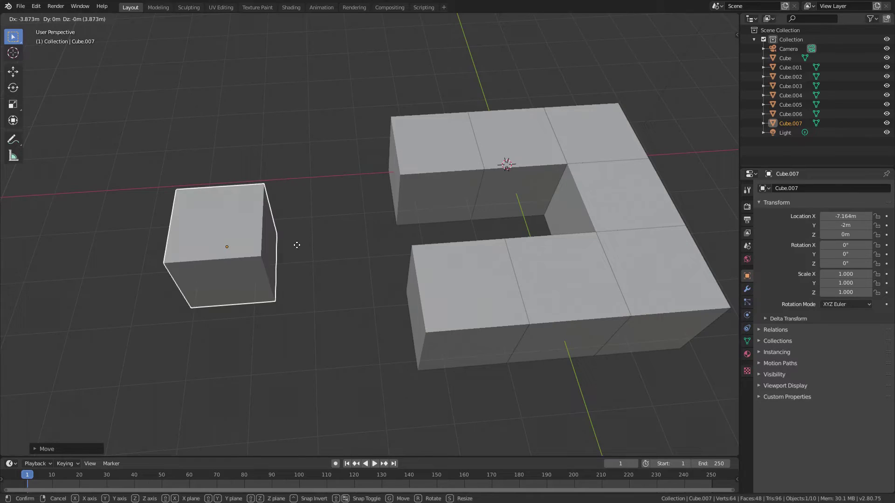
right_click(297, 245)
Set the grid scale to 1.465 and move the protruding cube two increments outward to X -6.221 m.
left_click(730, 19)
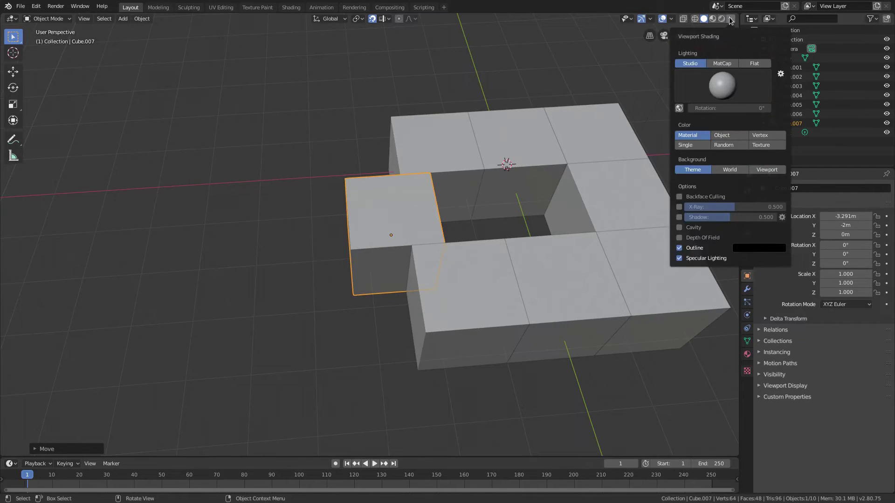
left_click(671, 18)
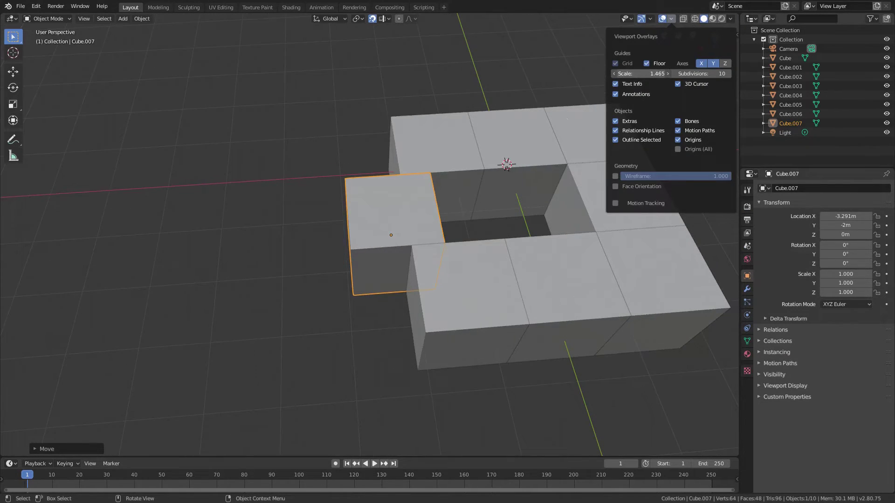
left_click(380, 193)
key("g")
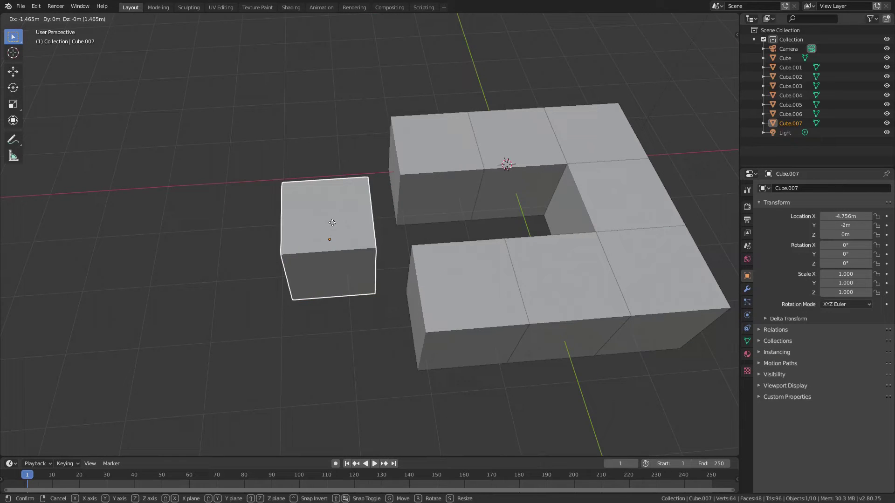
left_click(278, 222)
mouse_move(278, 222)
middle_mouse_down()
mouse_move(309, 186)
mouse_move(259, 217)
mouse_move(267, 222)
middle_mouse_up()
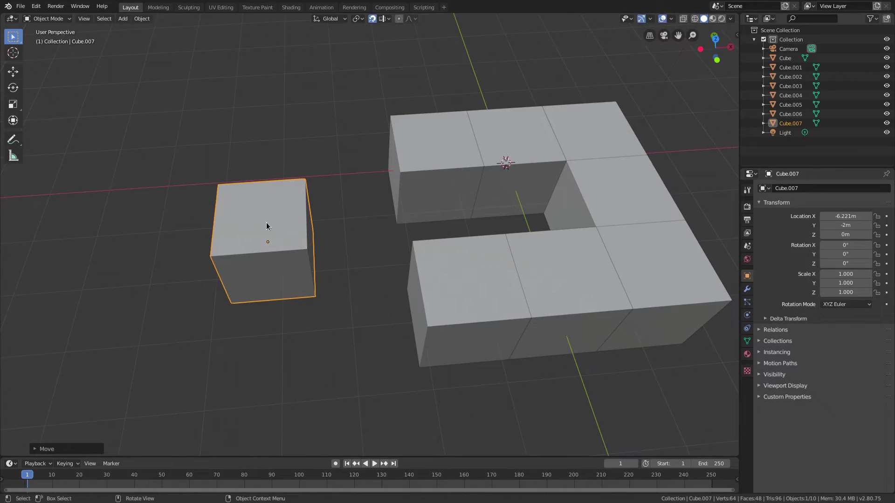
Try moving the detached cube back and forth along X in 2.93 m increments.
key("g")
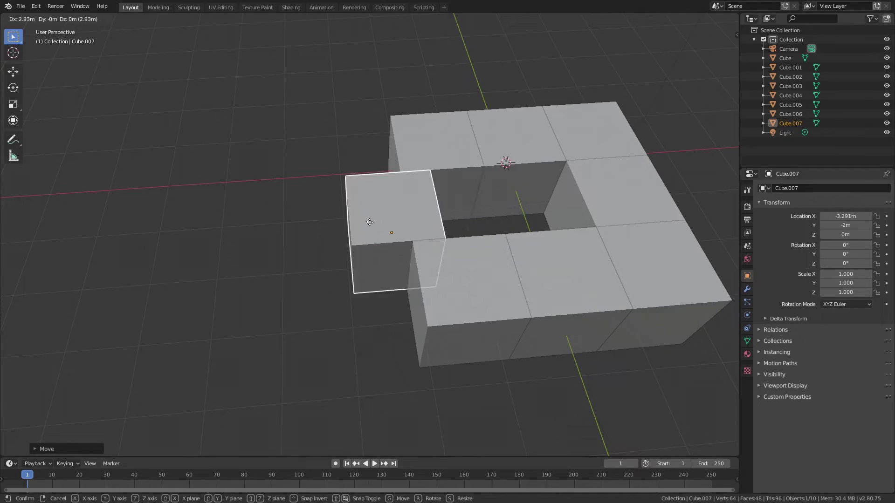
left_click(255, 227)
middle_click_drag(254, 228, 334, 153)
key("g")
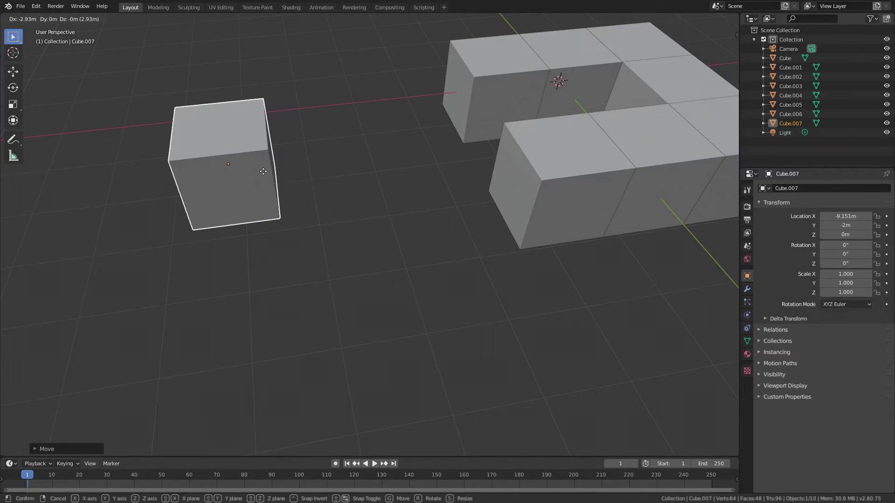
right_click(264, 172)
Set the viewport grid scale to 1.5.
left_click(672, 19)
left_click(650, 73)
type("1.5")
key("Return")
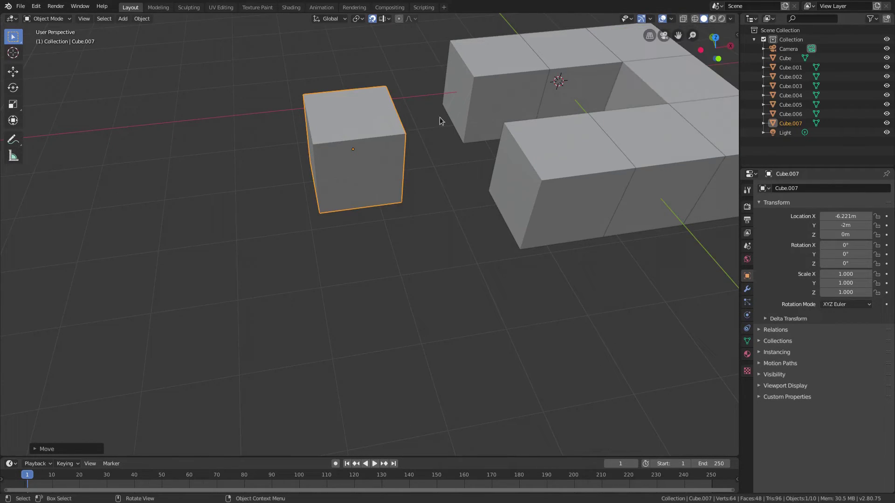
Try moving the detached cube with increment snapping at the 1.5 grid scale.
left_click(331, 152)
middle_click_drag(332, 152, 342, 152)
key("g")
right_click(415, 147)
key("g")
right_click(458, 146)
Try moving the ring's corner cube outward along negative X past the detached cube, and undo the move.
left_click(513, 97)
key("g")
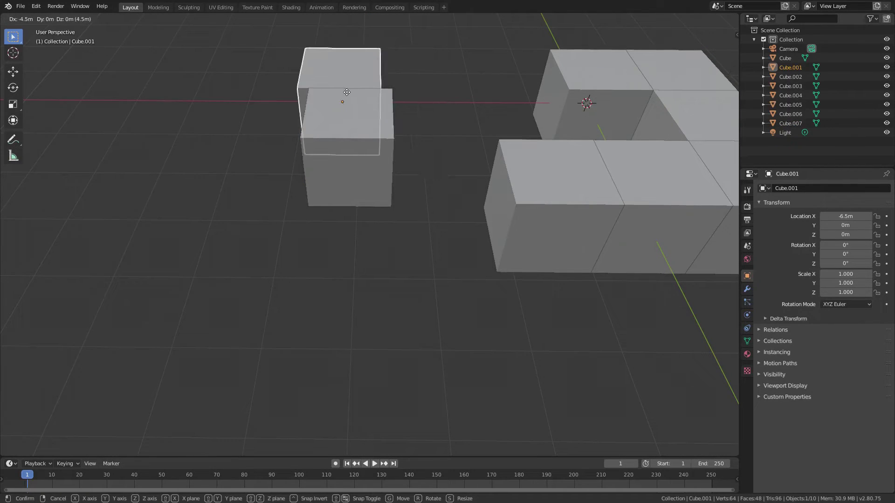
left_click(238, 92)
middle_click_drag(239, 92, 250, 116)
key("ctrl+z")
Undo the outward moves of the middle cube on the ring's negative X side, and open the viewport overlay settings to check the grid scale.
left_click(311, 133)
key("ctrl+z")
key("ctrl+z")
key("ctrl+z")
key("ctrl+z")
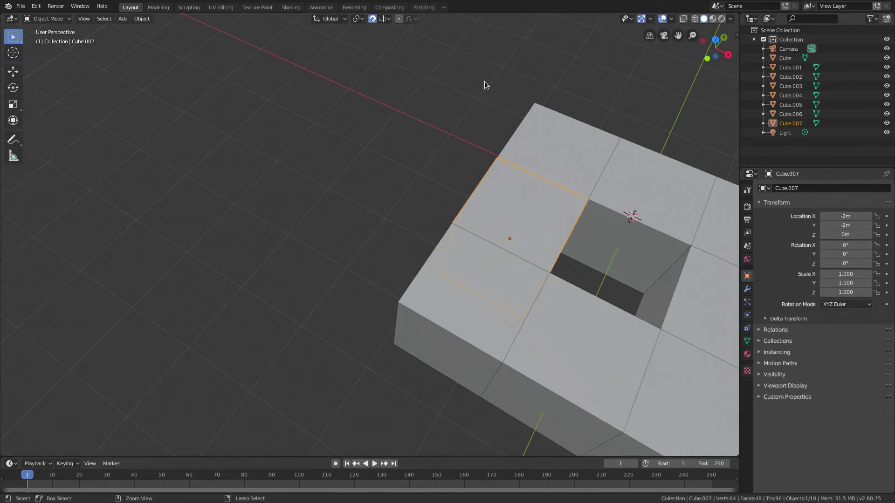
left_click(671, 19)
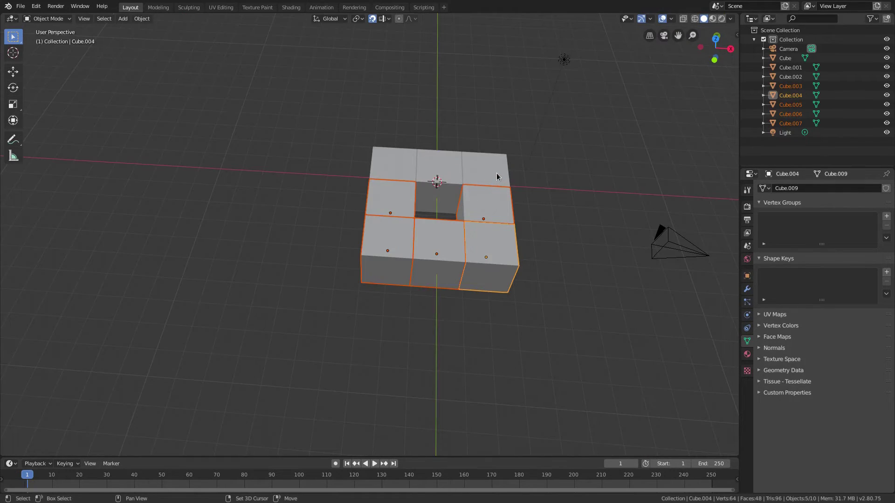
Delete the seven duplicate cubes, keeping only the original cube at the world origin.
left_click(497, 177, "shift")
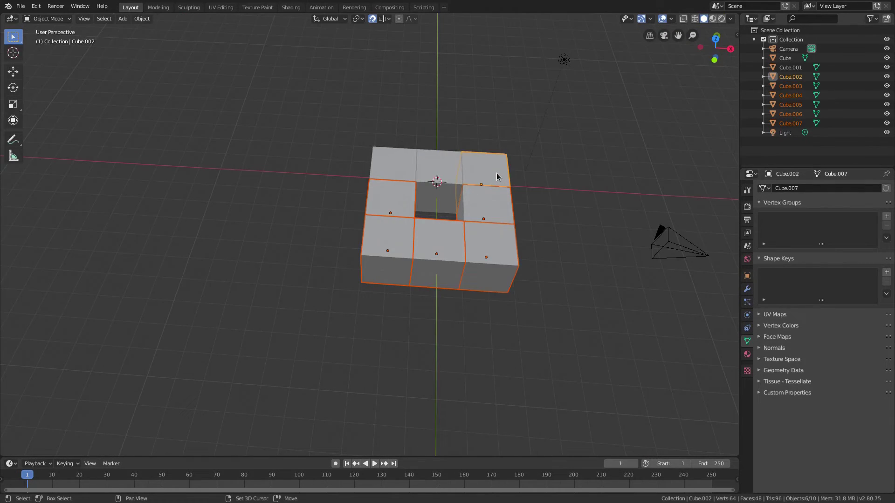
left_click(391, 172, "shift")
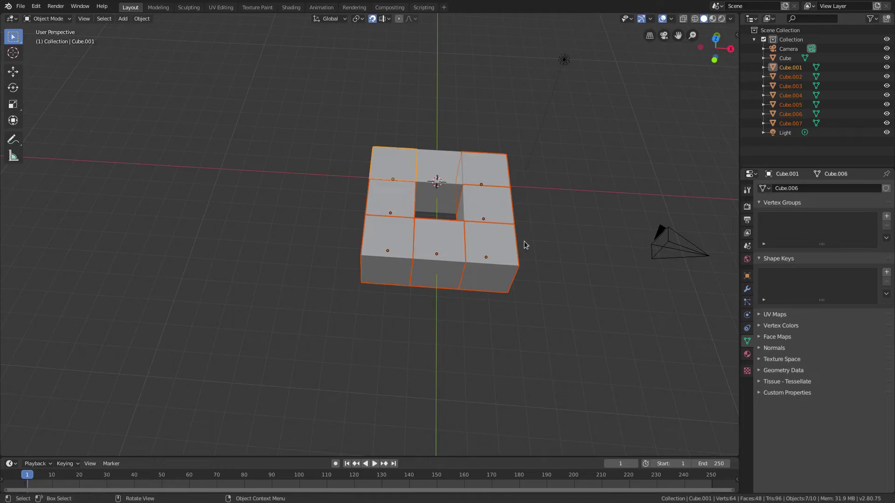
key("Delete")
middle_click_drag(478, 207, 410, 246)
left_click(288, 218)
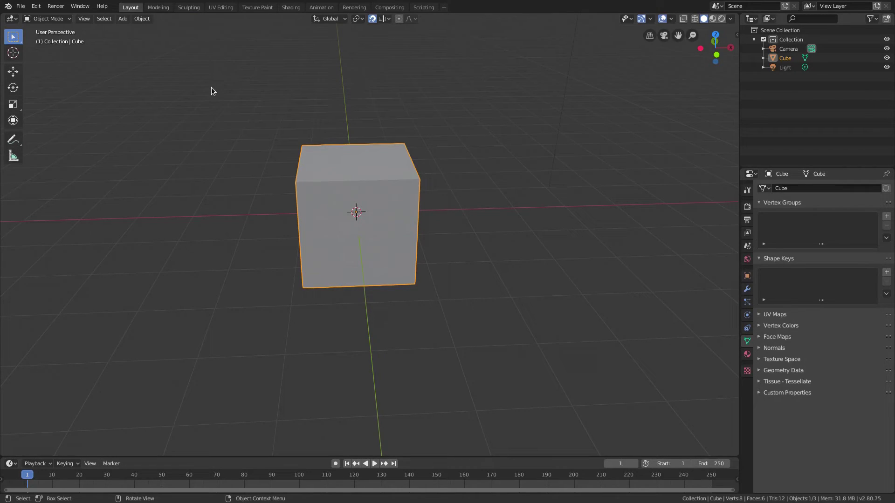
left_click(142, 19)
key("r")
key("r")
right_click(363, 209)
left_click(372, 19)
Snap the 3D cursor to the selected cube and deselect the cube.
left_click(143, 19)
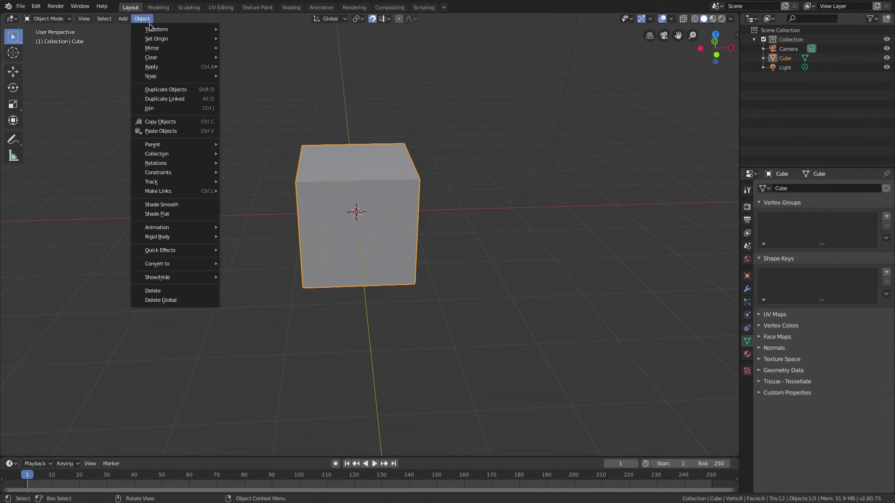
mouse_move(170, 78)
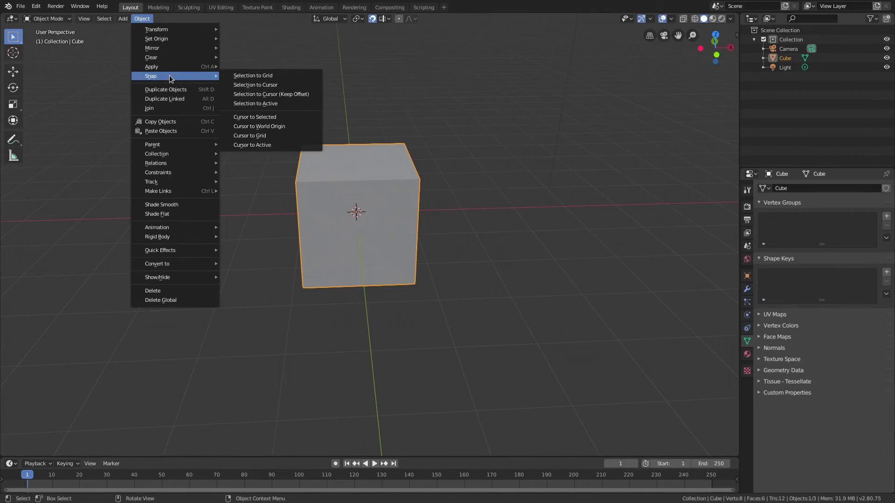
left_click(294, 117)
left_click(594, 224)
scroll(594, 224, "down", 1)
Place the 3D cursor in the empty space on the cube's positive X side.
left_click(13, 53)
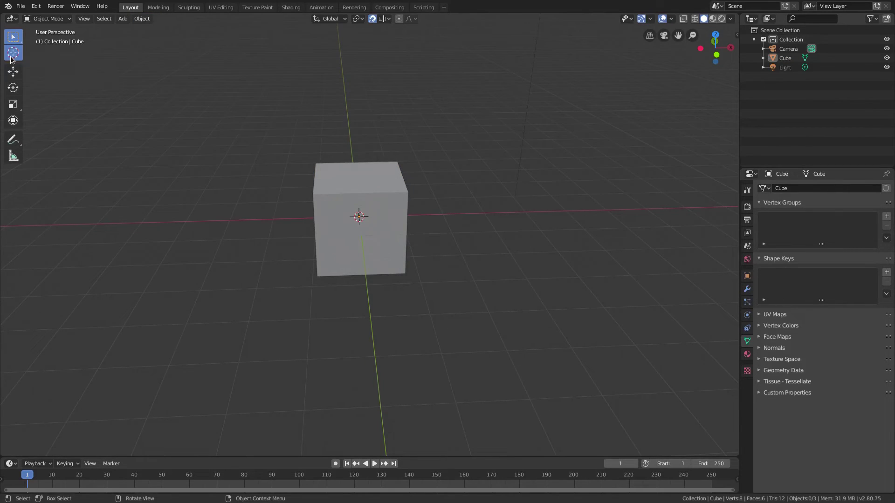
left_click(617, 169)
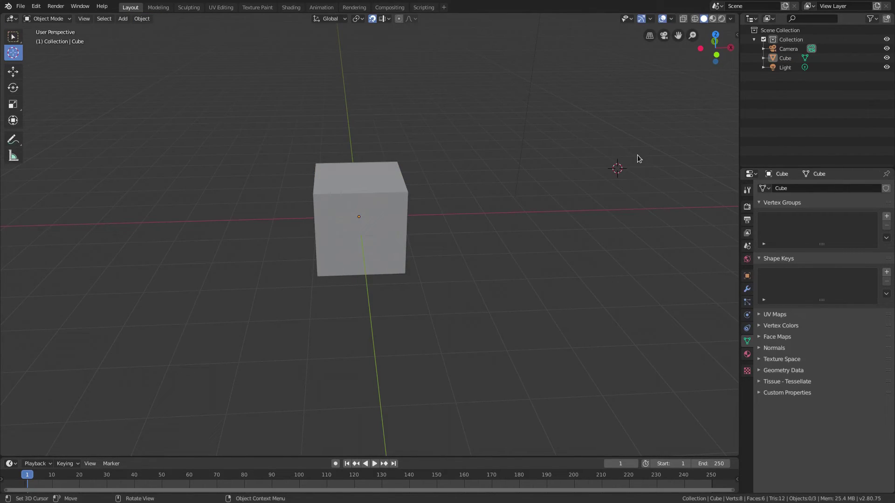
left_click(386, 233)
left_click(610, 186)
Select the cube and snap it to the 3D cursor on the positive X side.
left_click(13, 37)
left_click(396, 239)
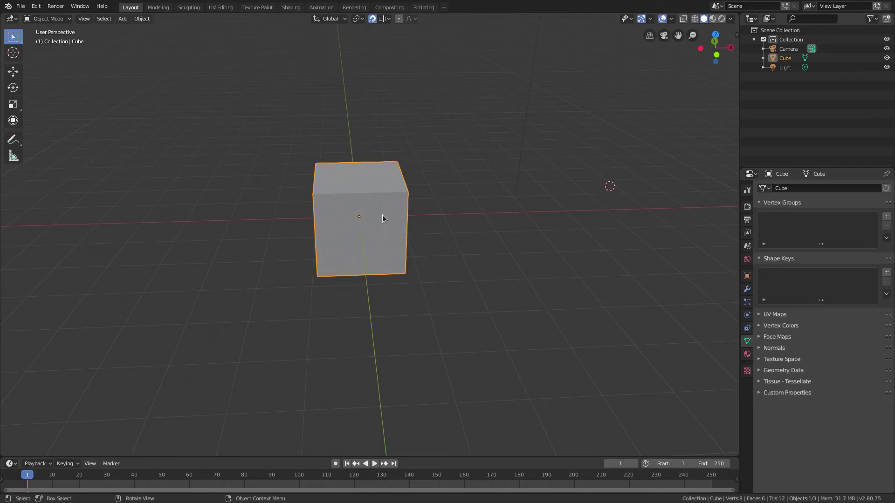
left_click(137, 19)
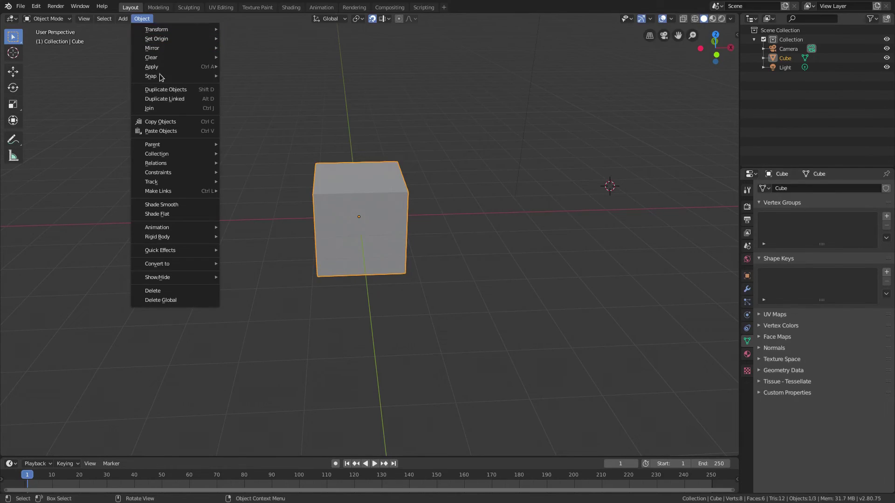
mouse_move(160, 75)
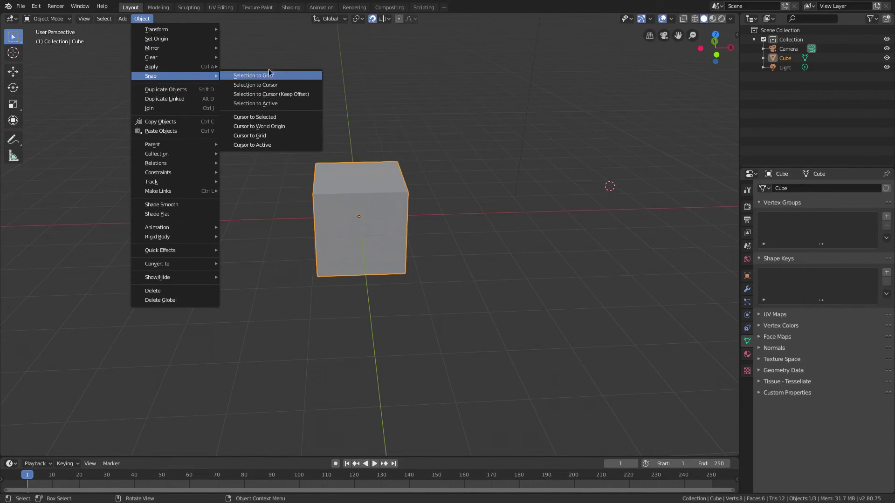
left_click(297, 85)
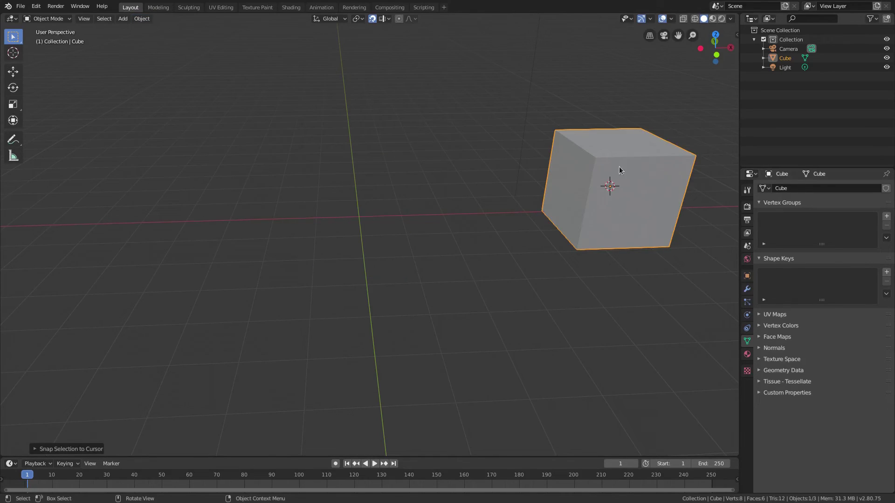
Place the 3D cursor in the empty space on the negative X side of the world origin.
left_click(13, 53)
left_click(211, 148)
left_click(588, 174)
left_click(215, 129)
Snap the selected cube to the 3D cursor's new position on the negative X side.
left_click(13, 37)
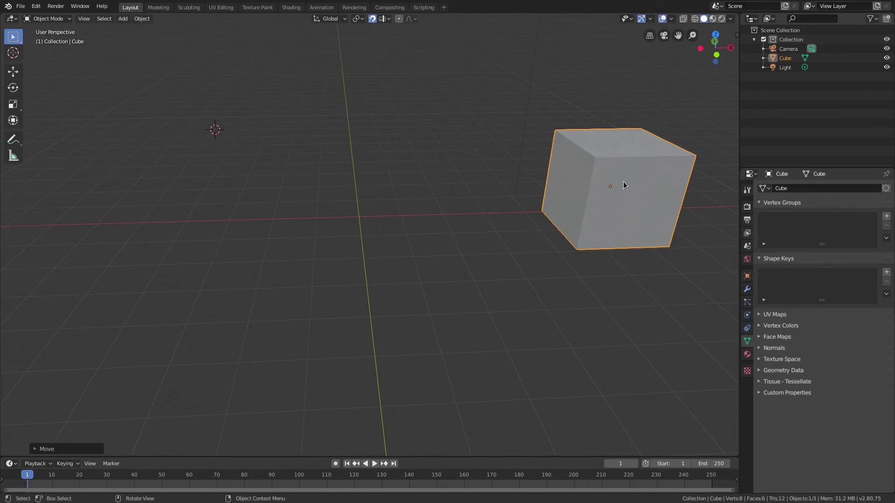
left_click(142, 19)
mouse_move(160, 78)
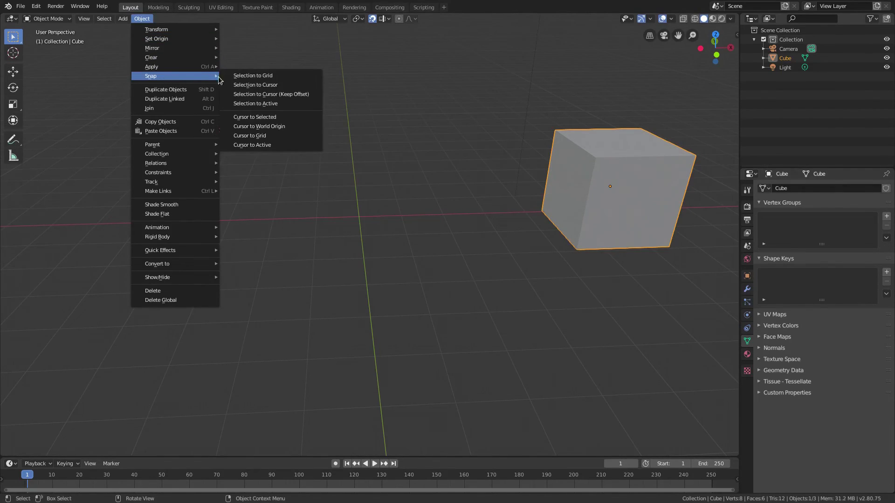
left_click(306, 90)
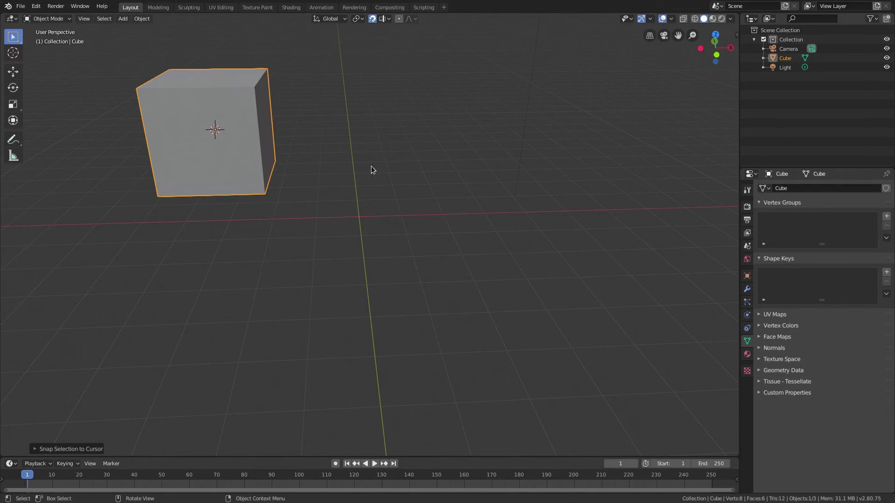
Snap the cube to its nearest grid division, and delete the mesh objects from the scene.
left_click(141, 18)
mouse_move(165, 77)
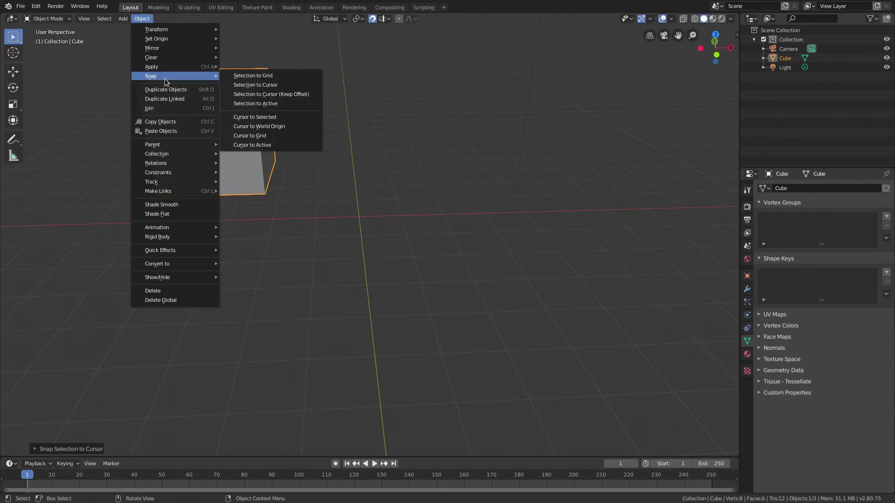
left_click(310, 76)
middle_click_drag(310, 76, 479, 69)
key("Delete")
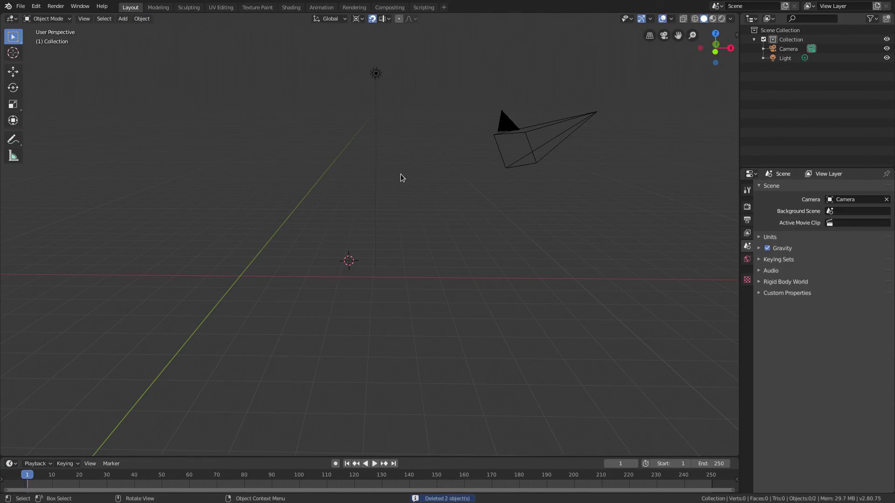